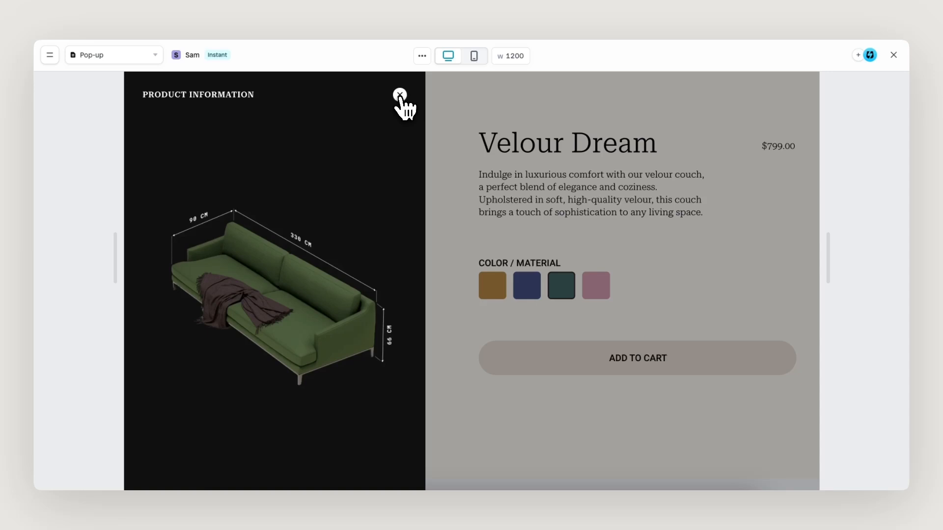
- Close the product information pop-up in the page preview
left_click(400, 95)
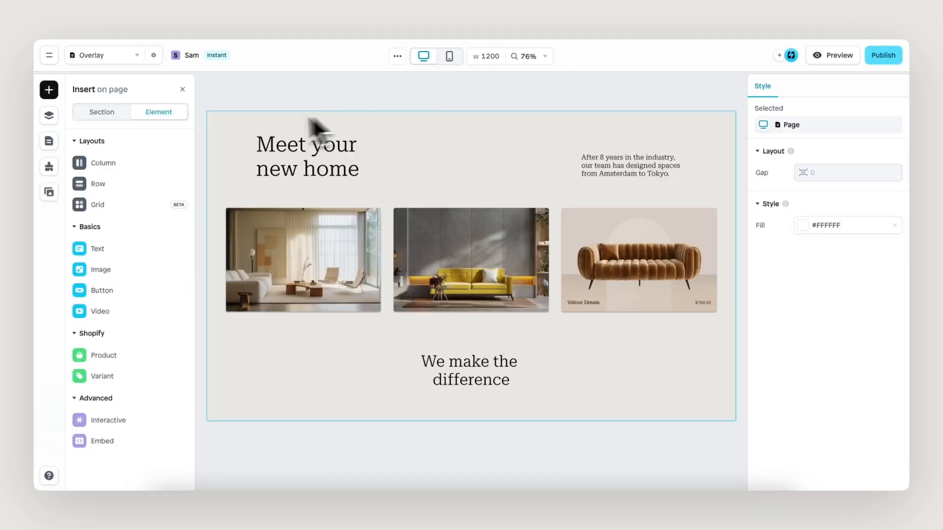
- Insert an interactive Overlay element onto the page
mouse_move(160, 423)
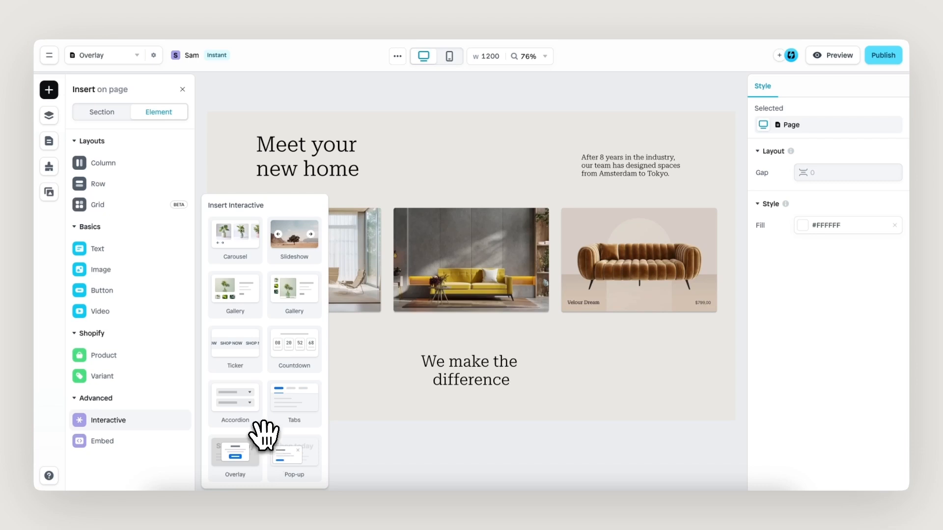
left_click_drag(261, 444, 424, 436)
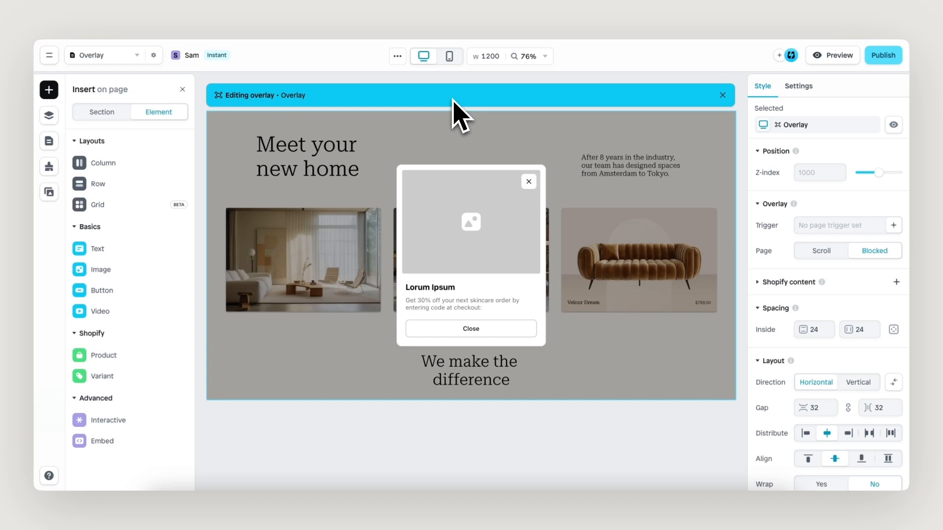
- Set the overlay Content container's inside spacing to 0 both vertically and horizontally, using linked sides
left_click(474, 202)
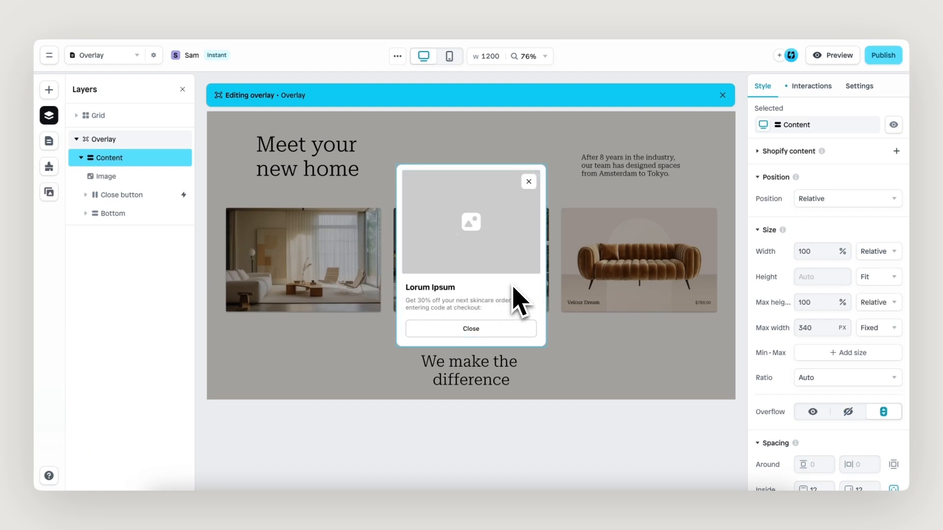
scroll(778, 342, "down", 5)
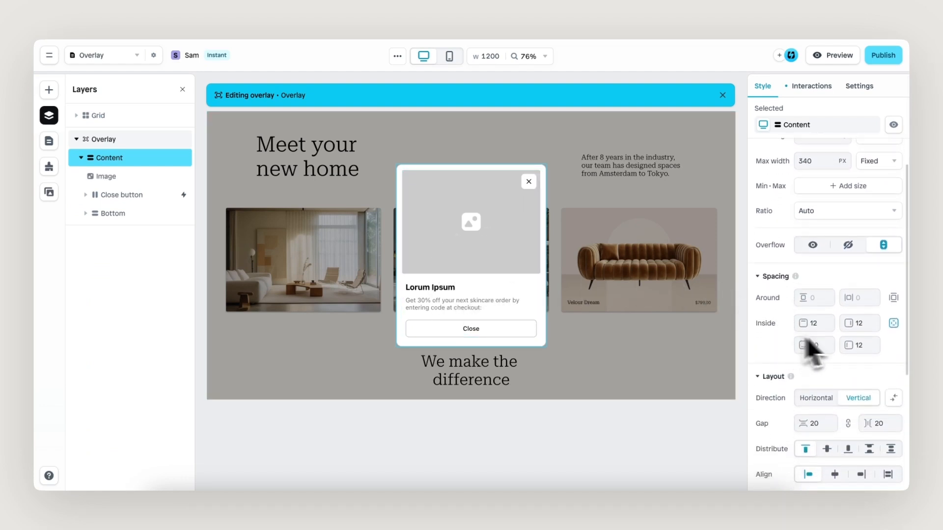
left_click(894, 323)
left_click(815, 323)
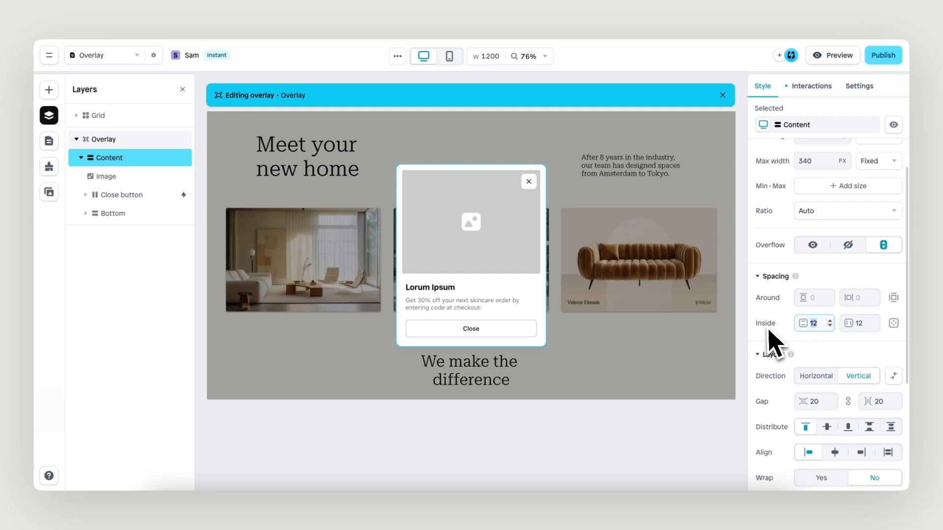
type("0")
left_click(852, 322)
type("0")
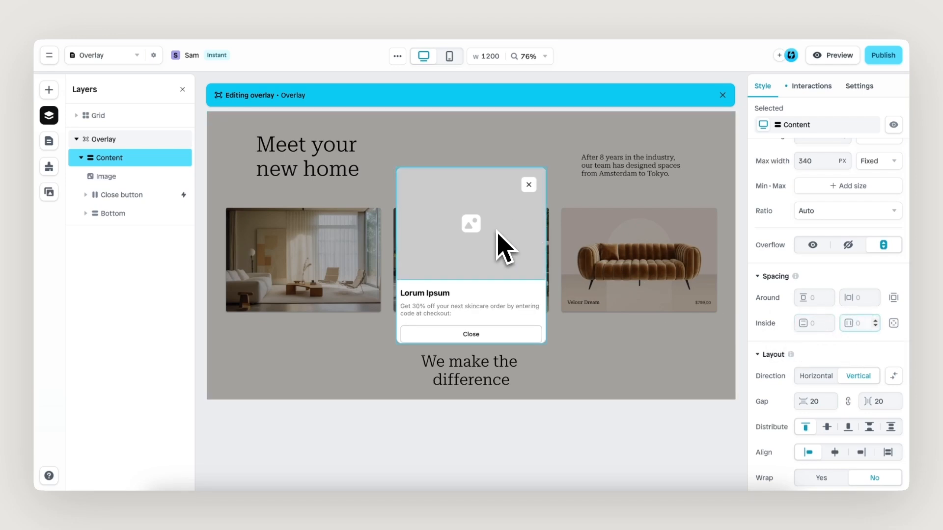
- Fill the overlay's image placeholder with the existing image Frame 24
left_click(501, 247)
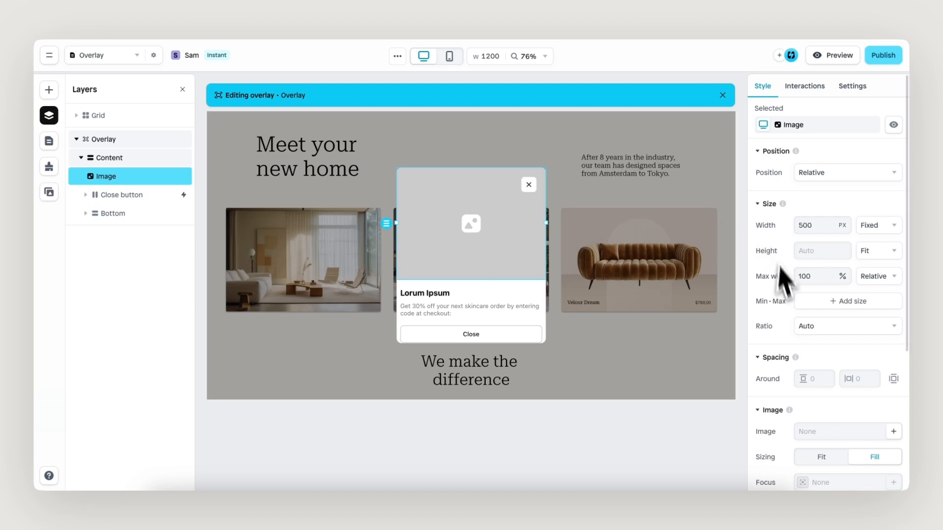
scroll(788, 344, "down", 3)
scroll(781, 339, "down", 1)
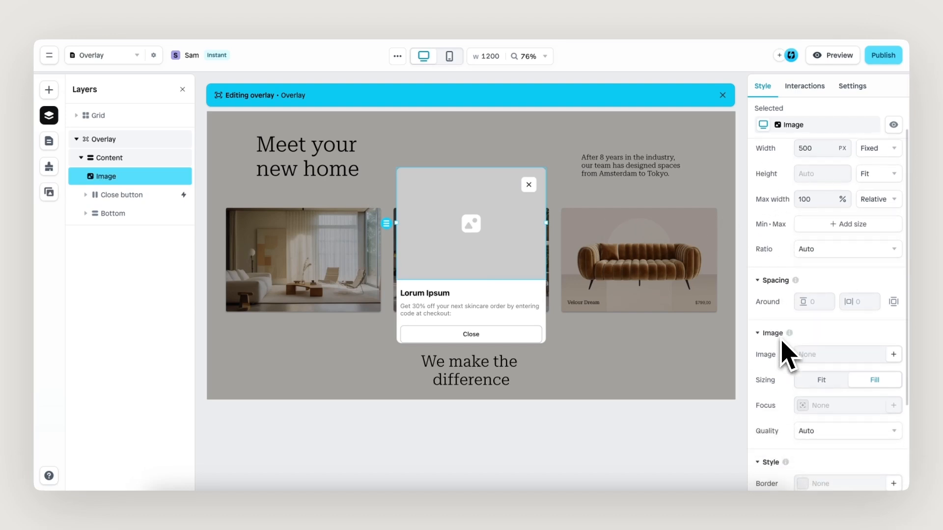
scroll(788, 358, "down", 2)
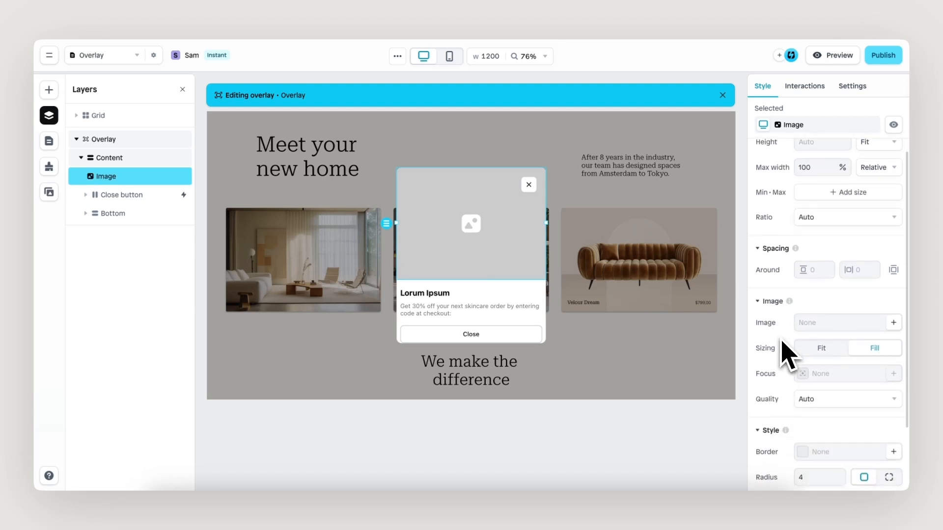
left_click(893, 323)
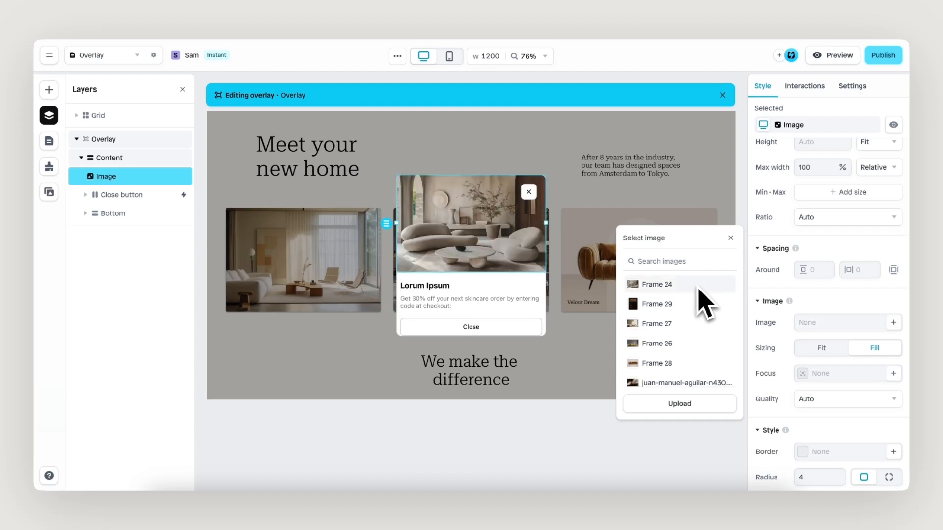
left_click(686, 284)
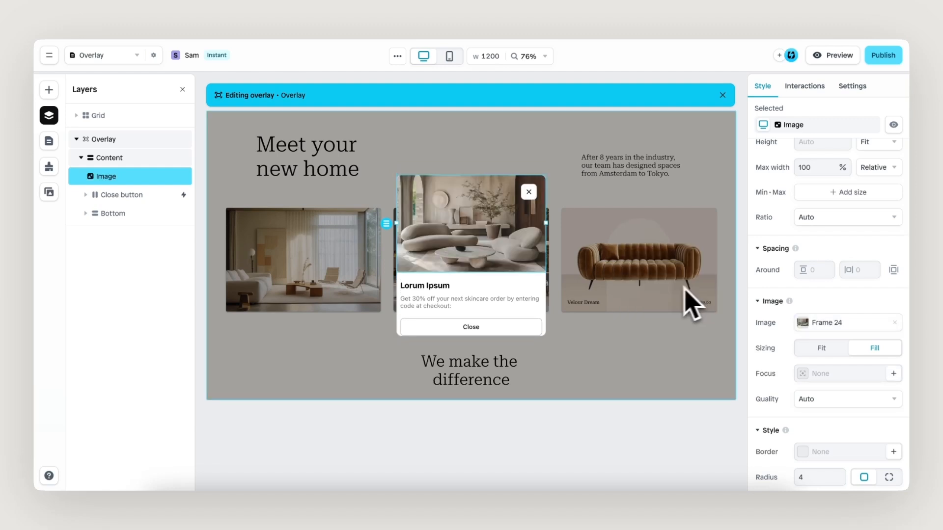
- Set the overlay's Bottom container inside spacing to 12 on the left and right and 24 at the bottom
left_click(502, 292)
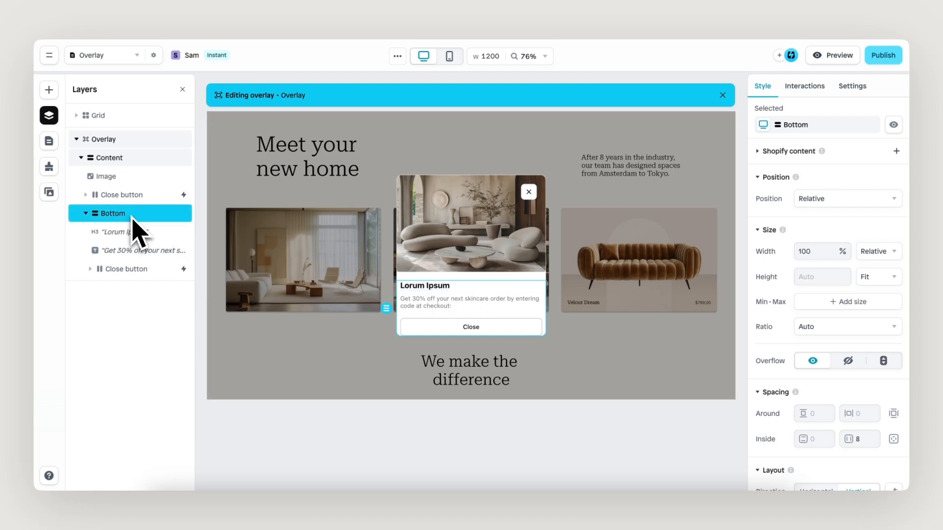
left_click(138, 232)
left_click(140, 252)
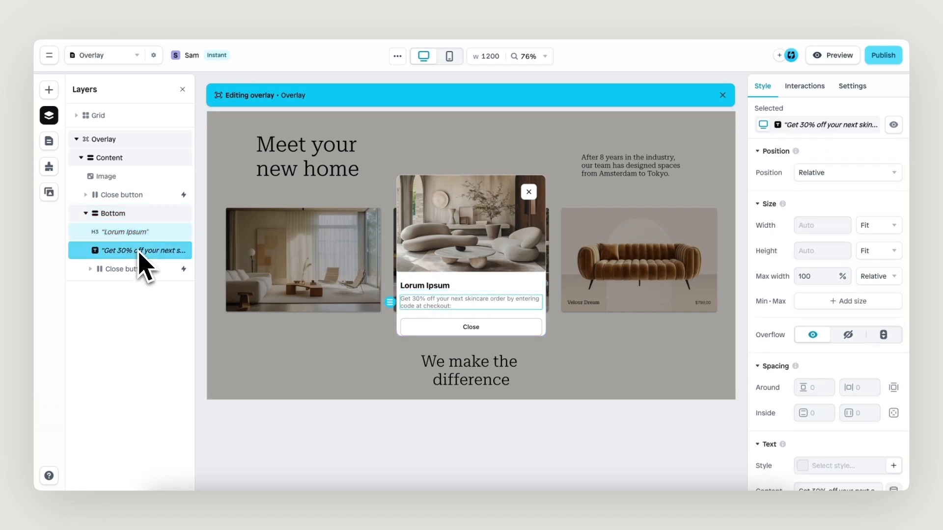
left_click(132, 270)
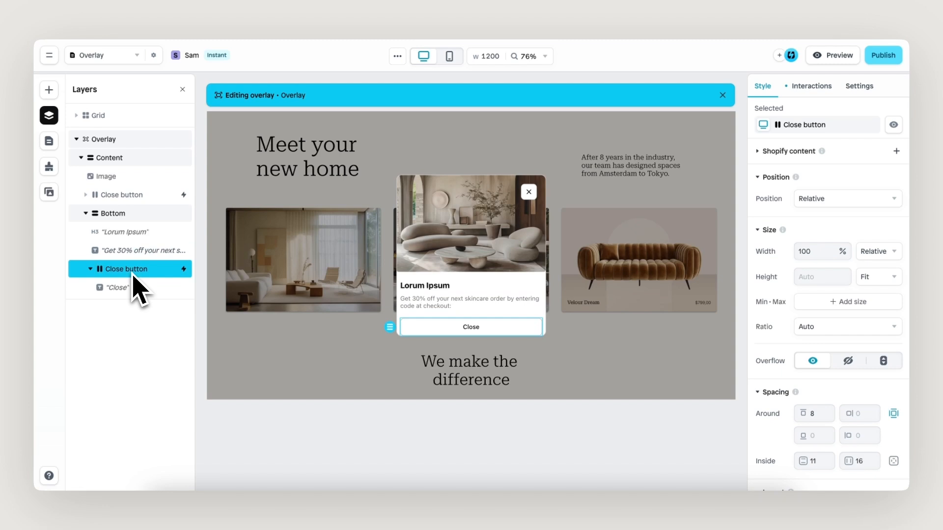
left_click(129, 213)
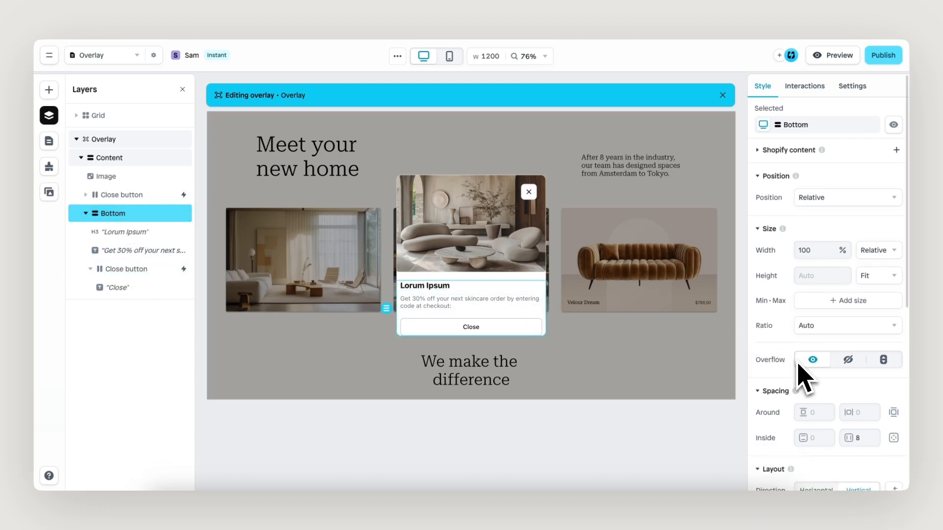
scroll(803, 371, "down", 1)
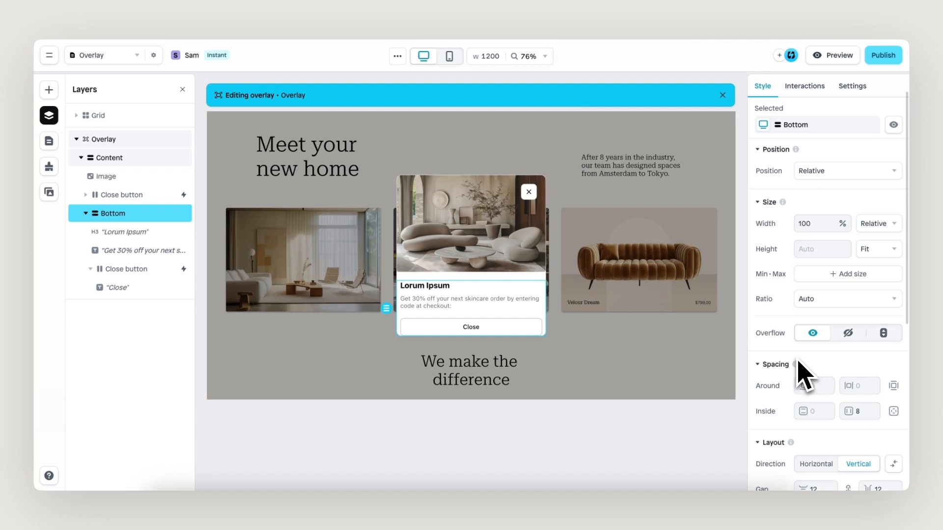
scroll(800, 388, "down", 1)
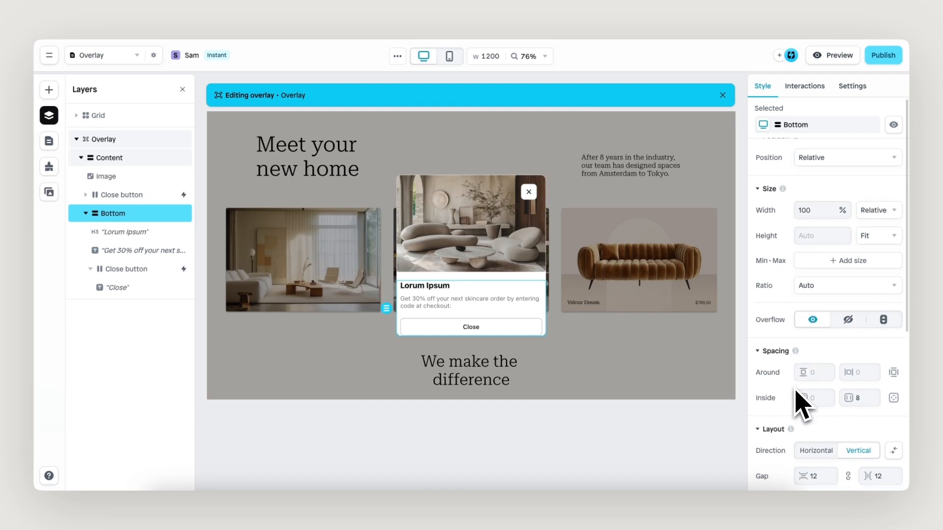
left_click(863, 398)
type("12")
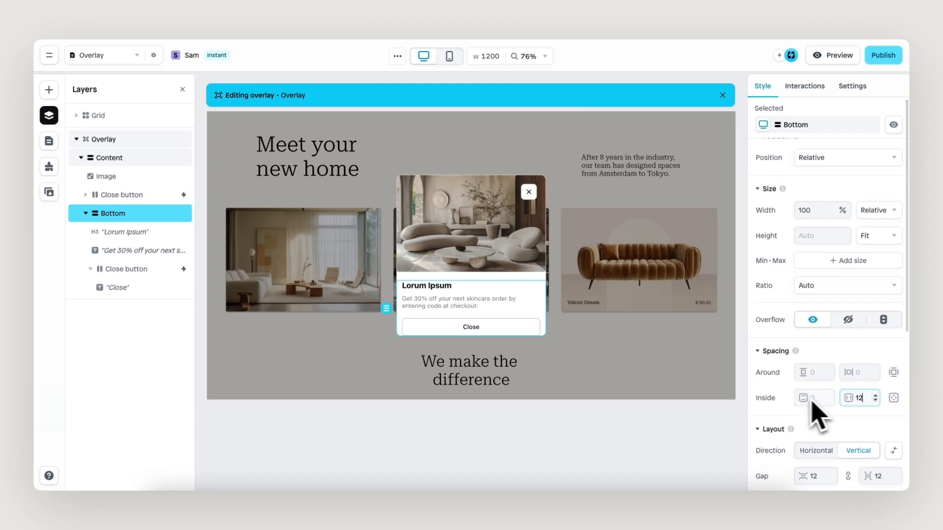
left_click(894, 399)
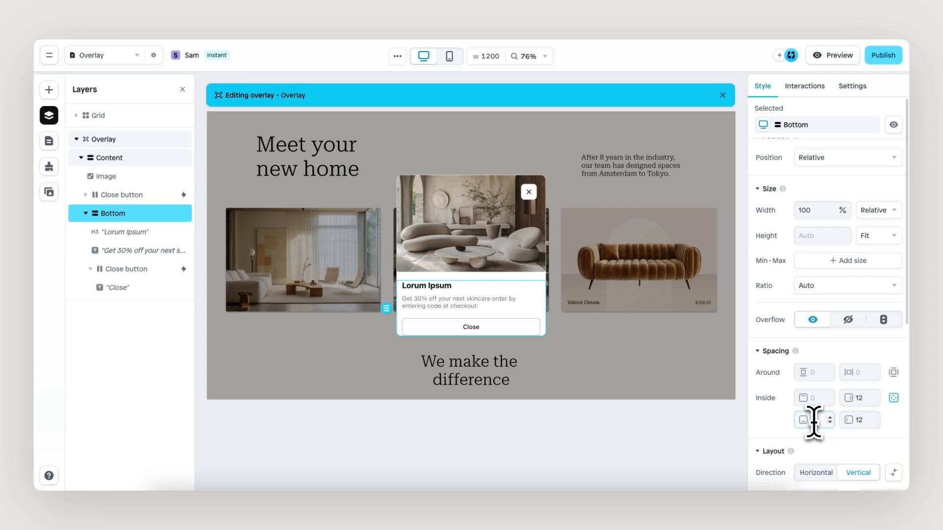
type("24")
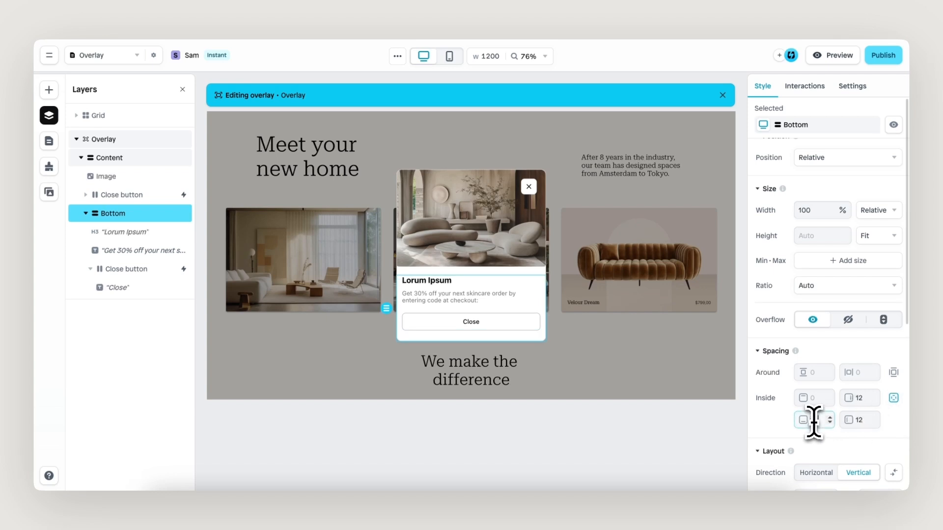
- Duplicate the overlay's full-width Close button and set the copy's top outer spacing to 0
left_click(510, 323)
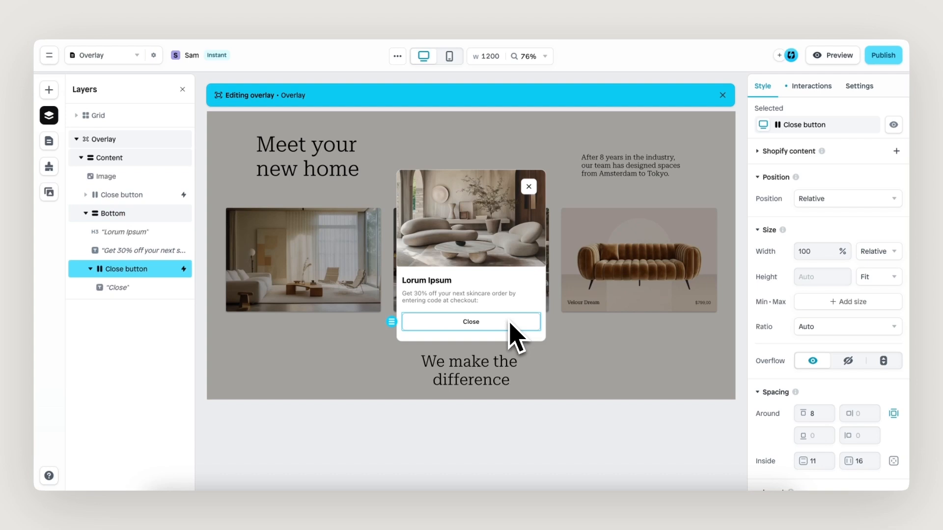
key("ctrl+d")
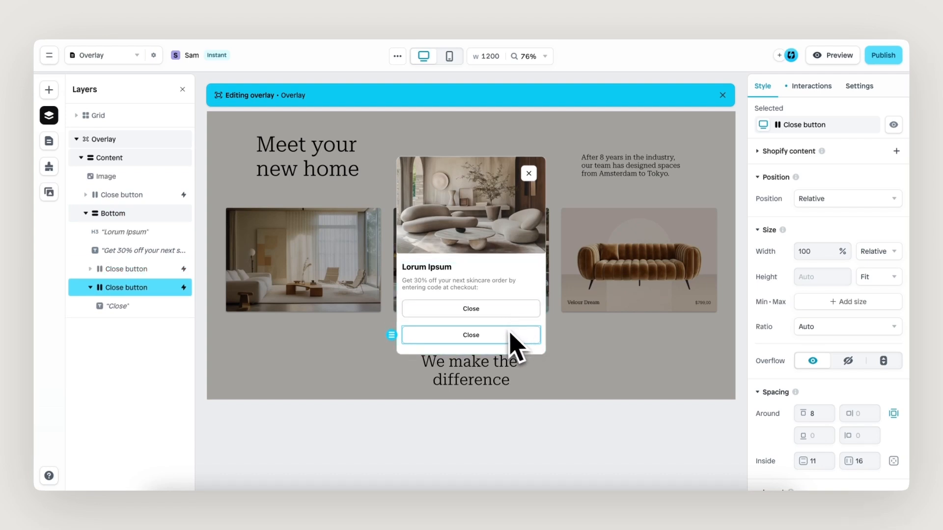
scroll(776, 398, "down", 1)
scroll(778, 401, "down", 2)
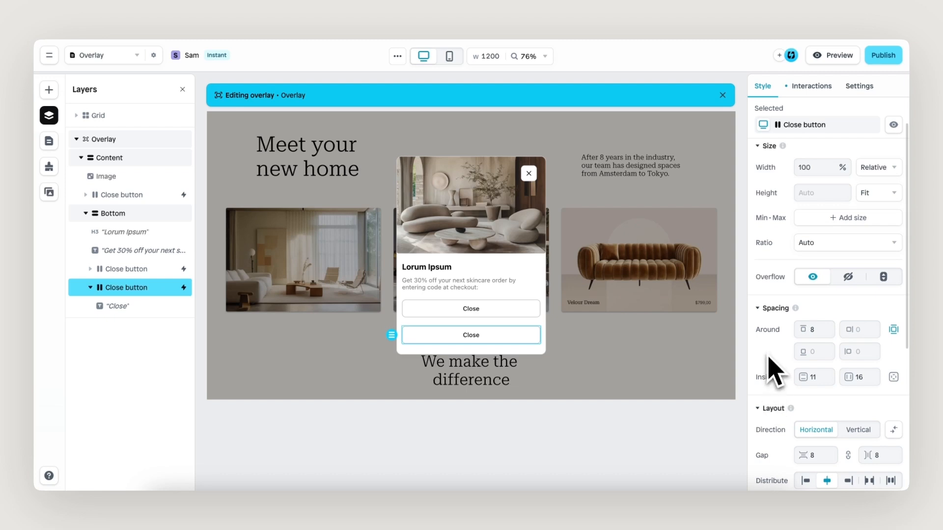
left_click(817, 330)
type("0")
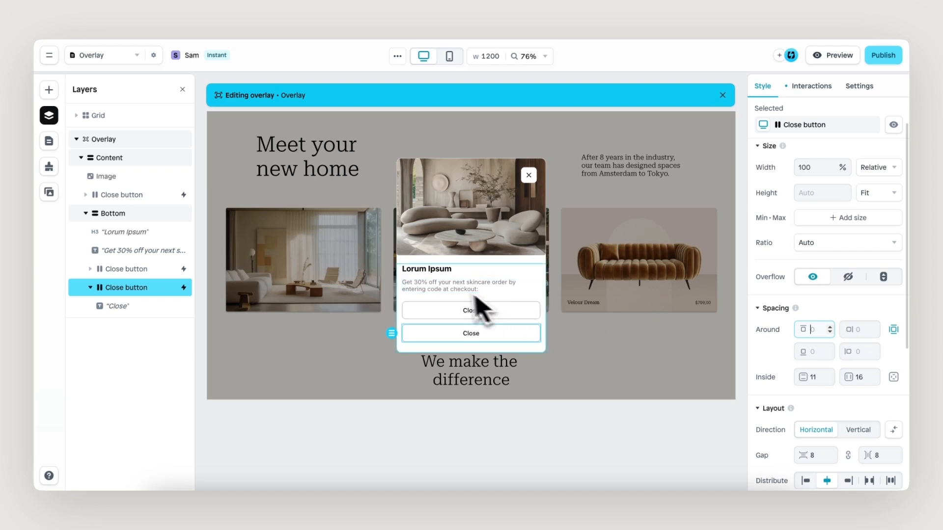
- Center the overlay's heading and replace its text with "You've got 10% off"
left_click(448, 270)
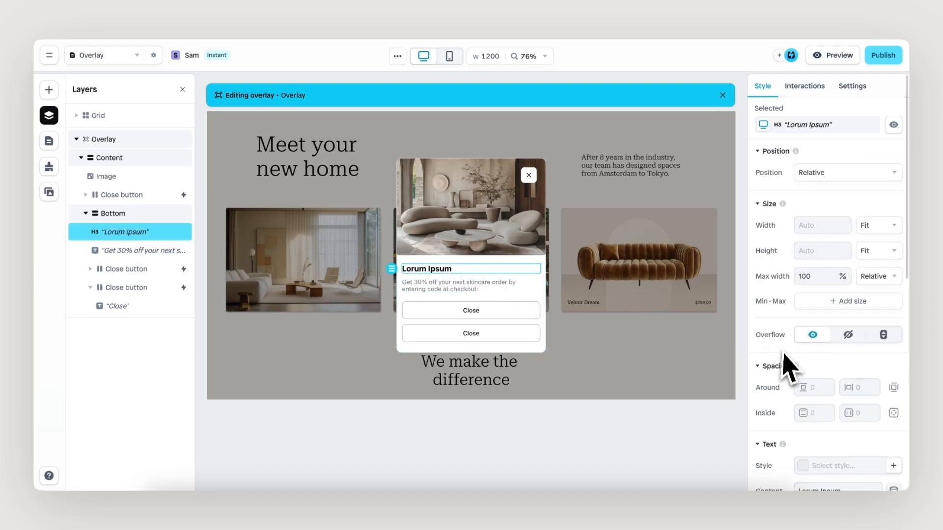
scroll(785, 369, "down", 5)
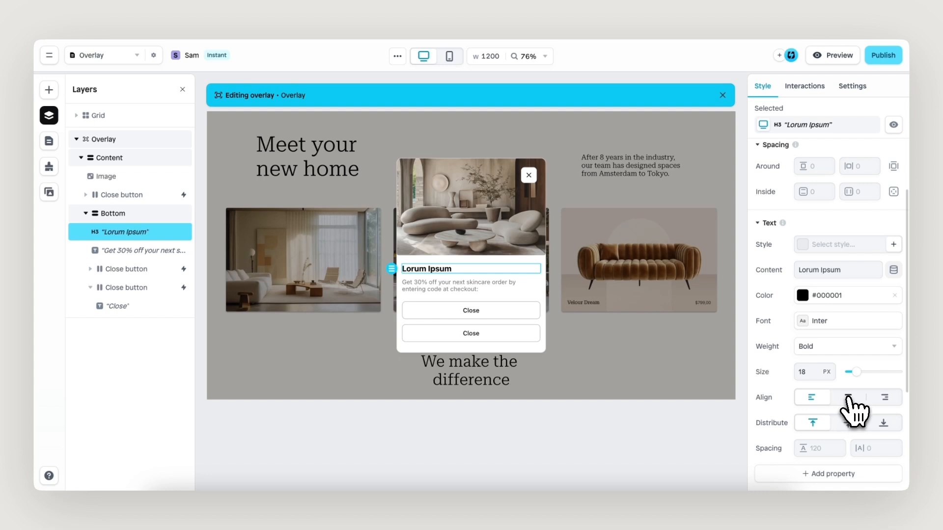
left_click(848, 399)
double_click(474, 269)
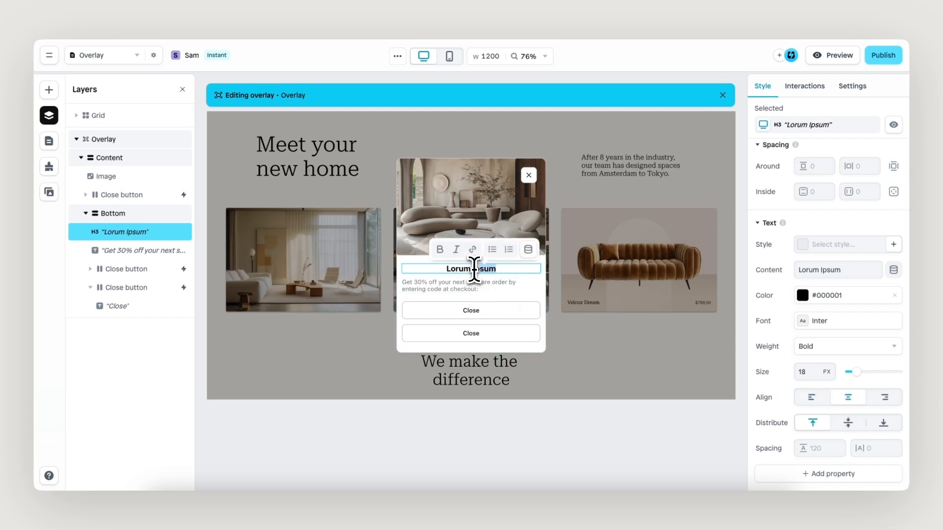
triple_click(474, 269)
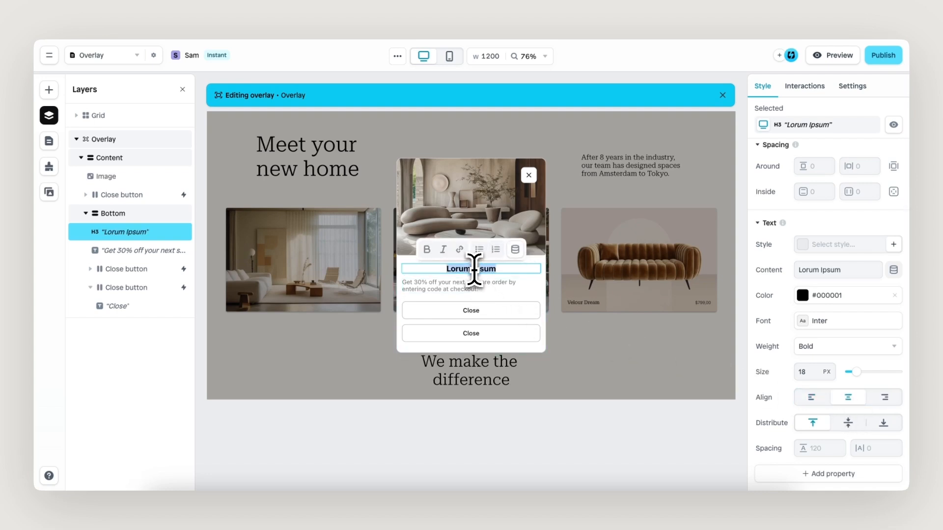
type("You've go")
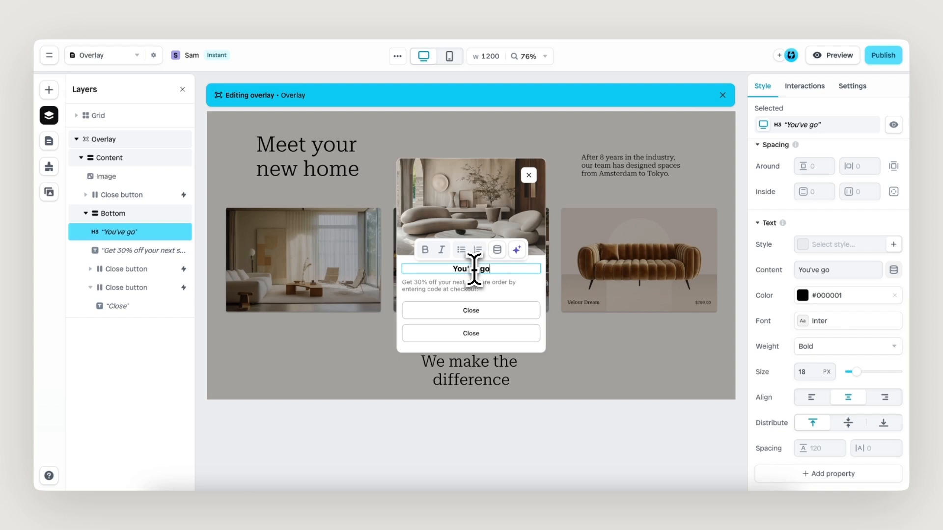
type("t 10% off")
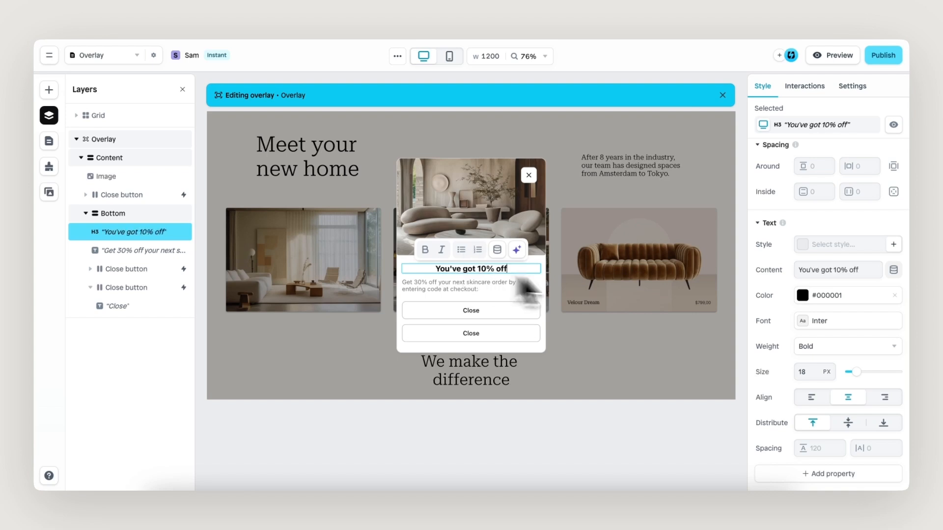
- Change the heading's font to Roboto Serif 28pt Regular and its size to 28 px
scroll(831, 385, "down", 1)
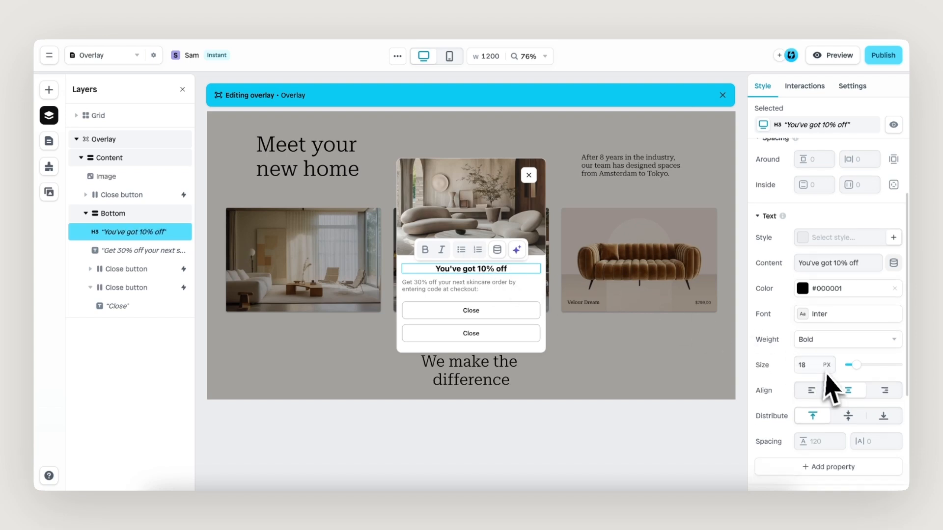
left_click(815, 309)
type("robo")
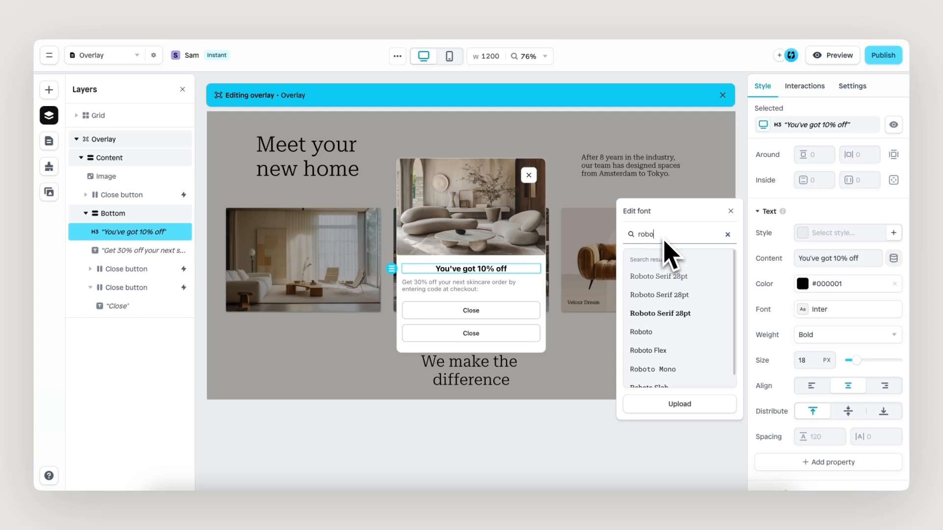
left_click(673, 294)
left_click(813, 362)
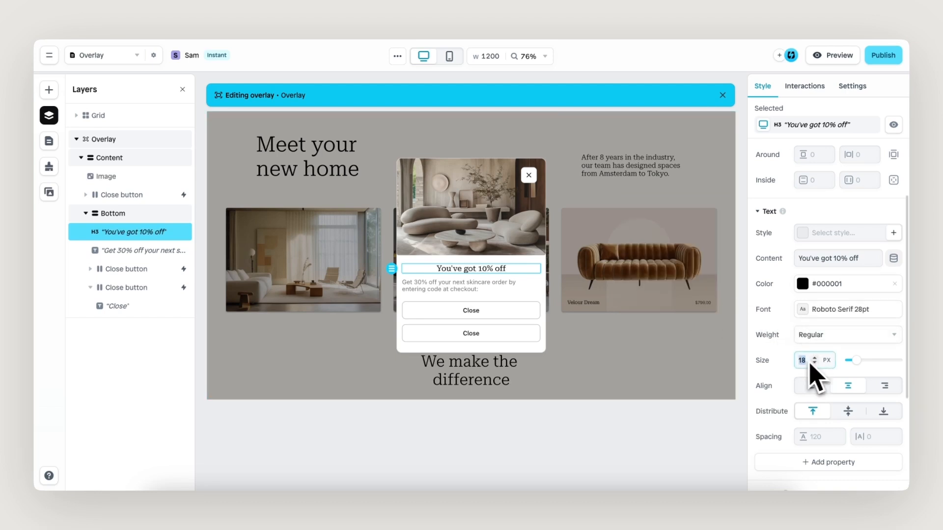
type("28")
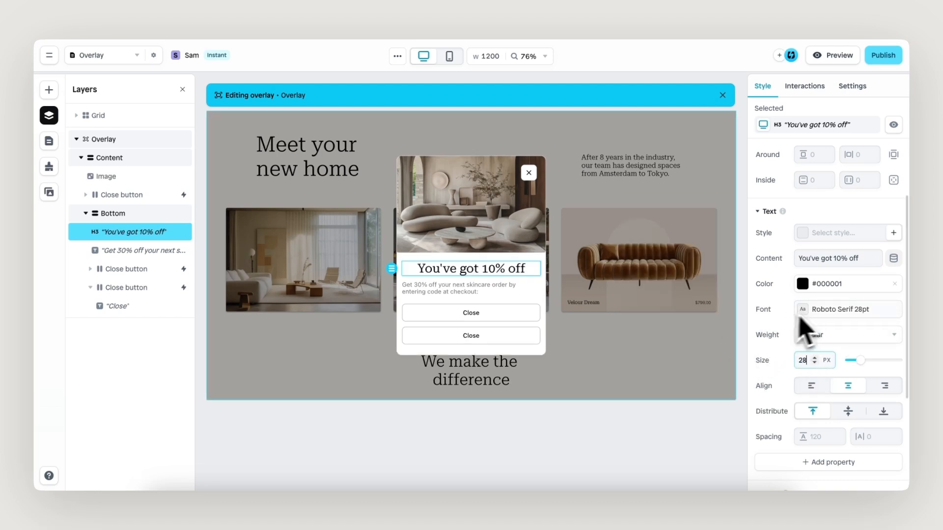
- Center the overlay's description text below the heading and change its font to Roboto Serif 28pt Regular
left_click(456, 289)
scroll(816, 343, "down", 4)
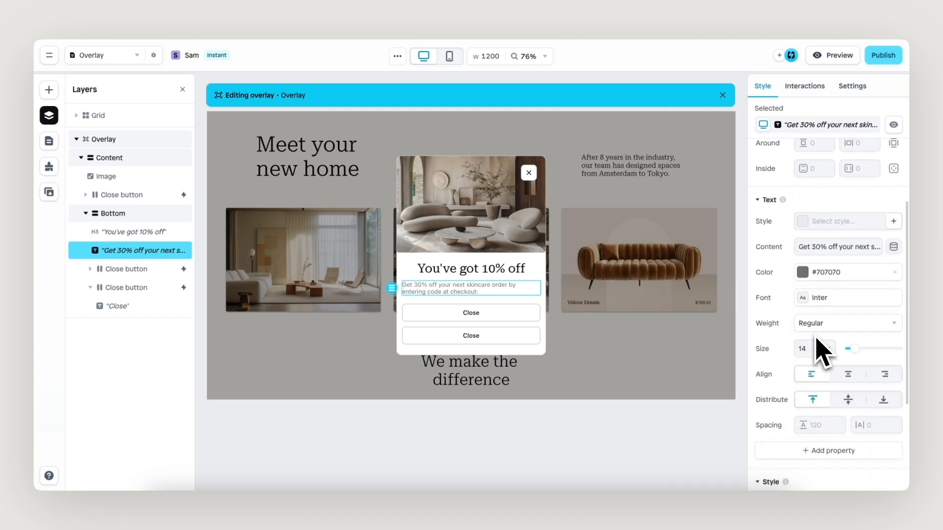
left_click(848, 374)
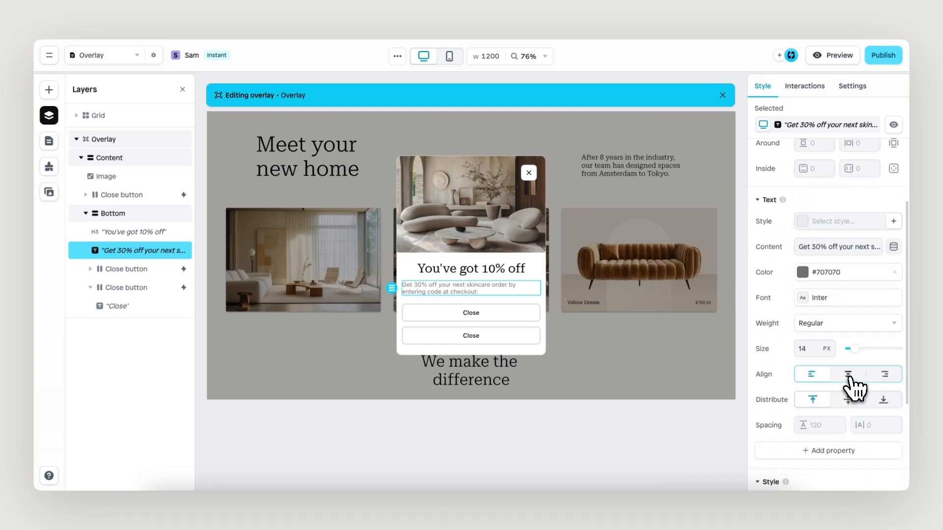
left_click(812, 298)
left_click(687, 221)
type("rob")
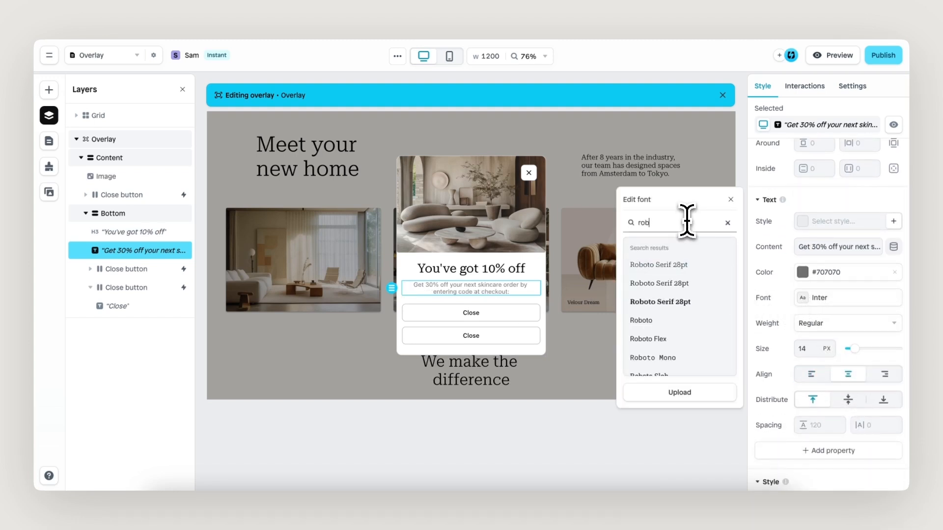
left_click(688, 283)
- Set the overlay description's text color to solid black, #000000
left_click(803, 272)
left_click(668, 250)
left_click_drag(674, 265, 544, 339)
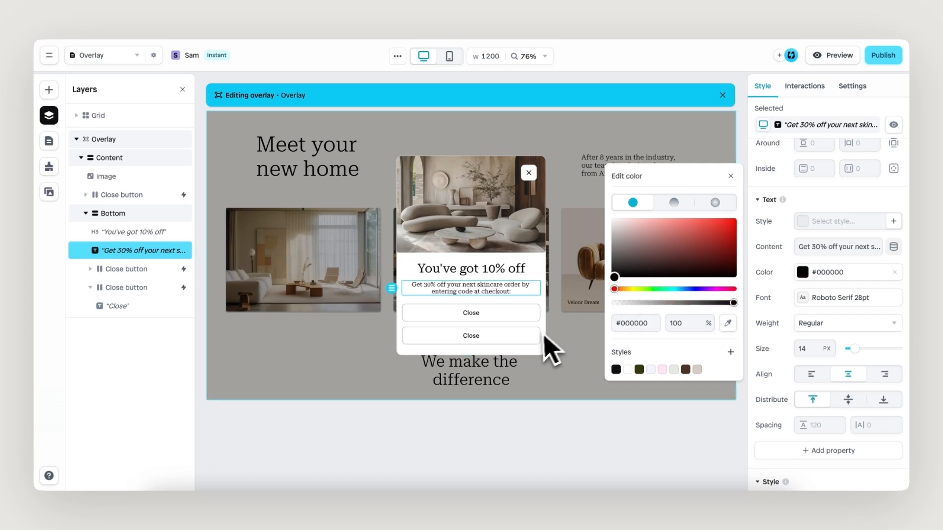
left_click(731, 176)
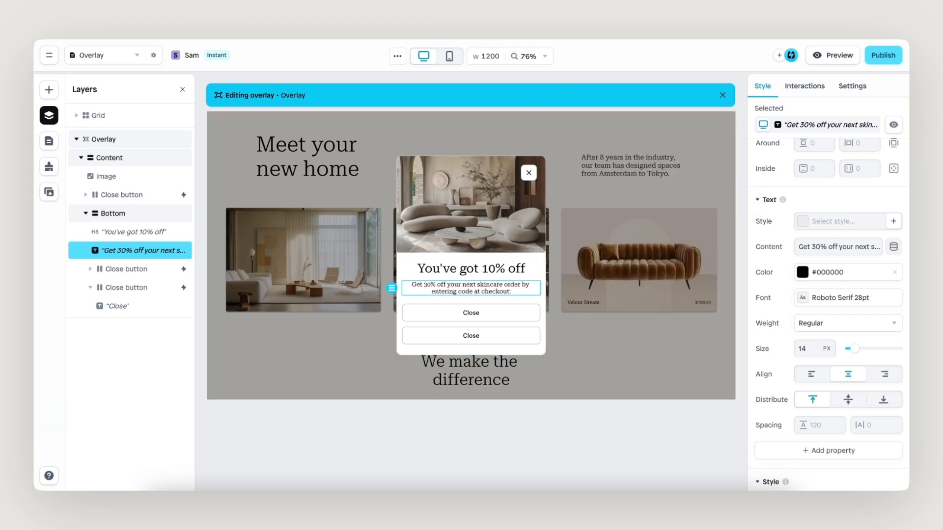
- Replace the overlay's description with "Limited time offer, only today"
double_click(485, 289)
type("L")
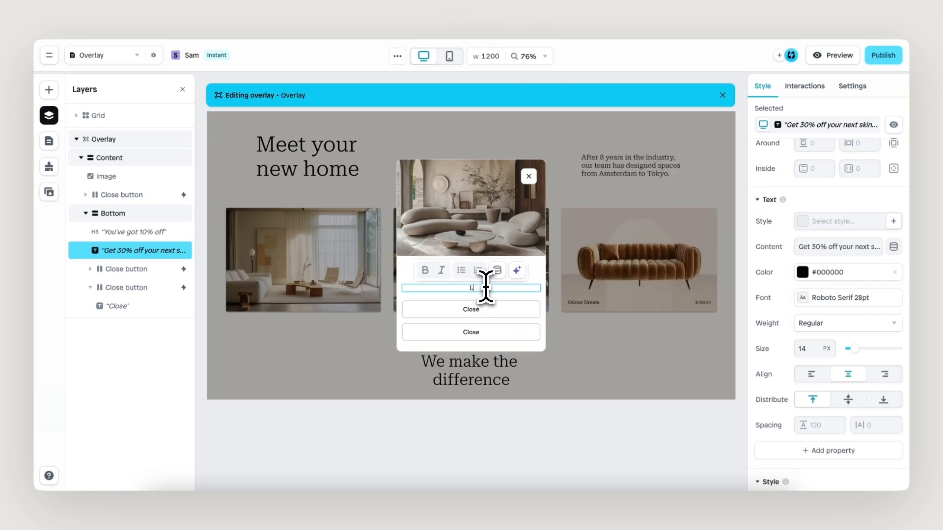
type("imited time offer, only today")
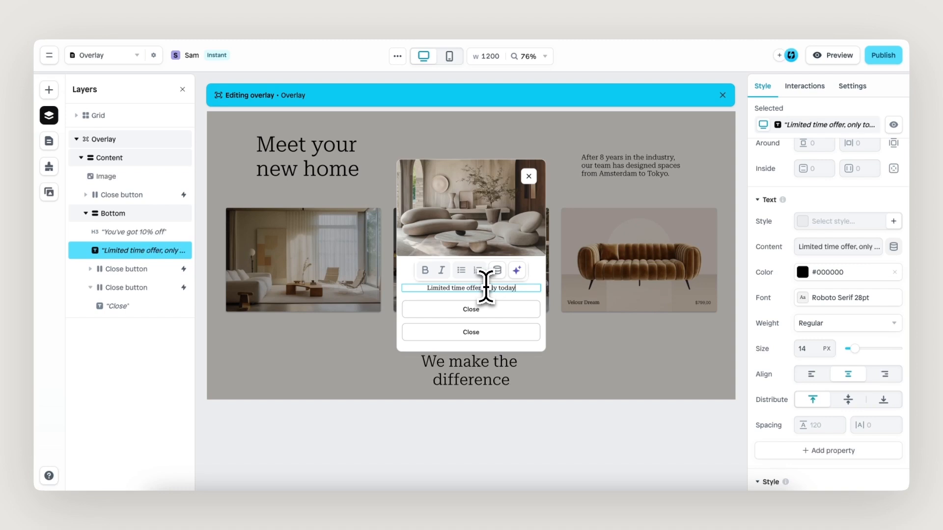
key("Escape")
- Remove the border from the overlay's Content container and fill it with the saved style Color 12 (#E9E8E4)
scroll(505, 238, "up", 5)
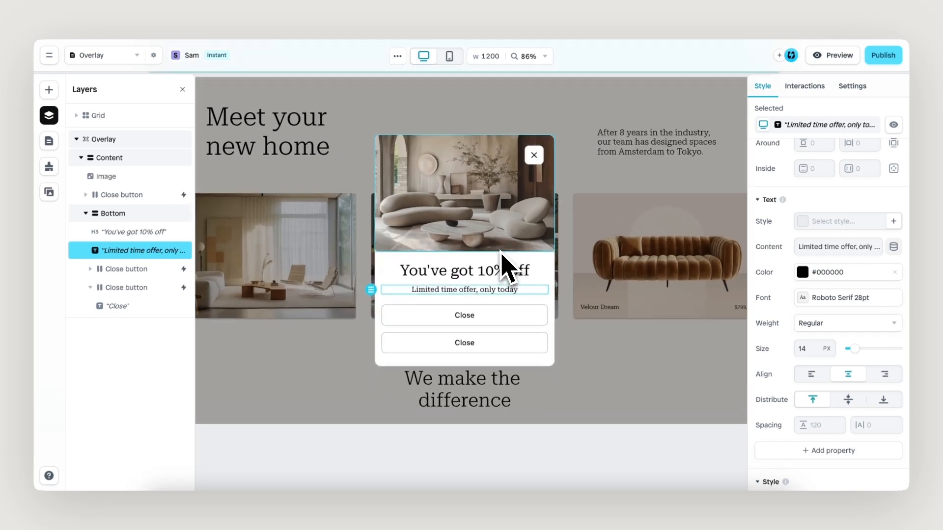
scroll(499, 251, "up", 1)
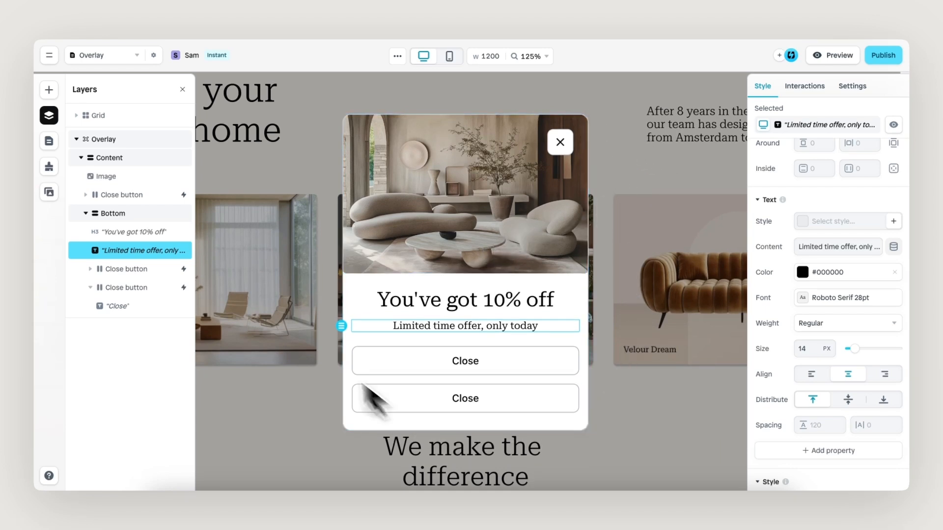
left_click(462, 160)
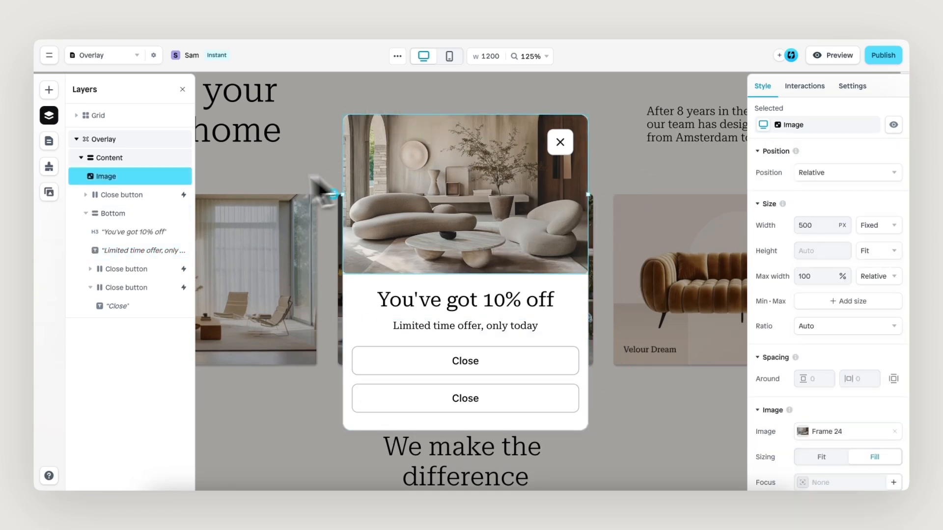
left_click(138, 160)
scroll(793, 315, "down", 6)
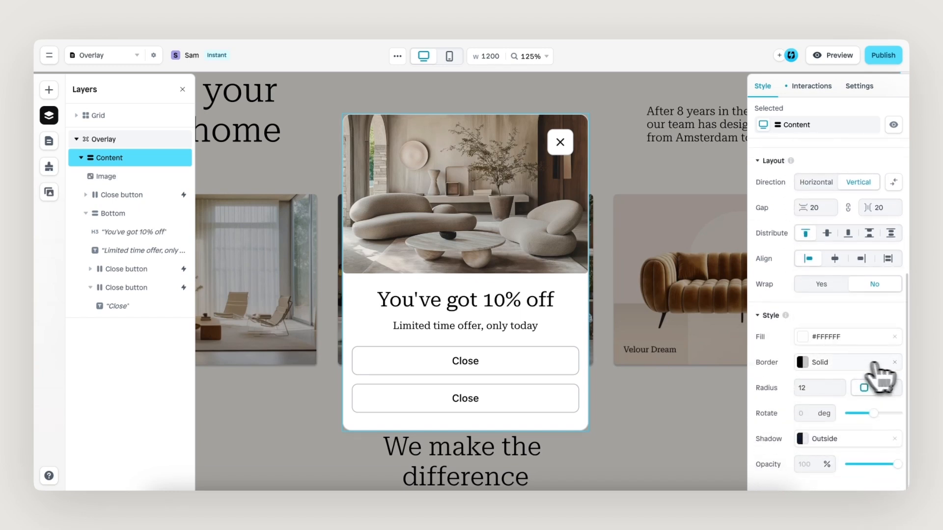
left_click(894, 363)
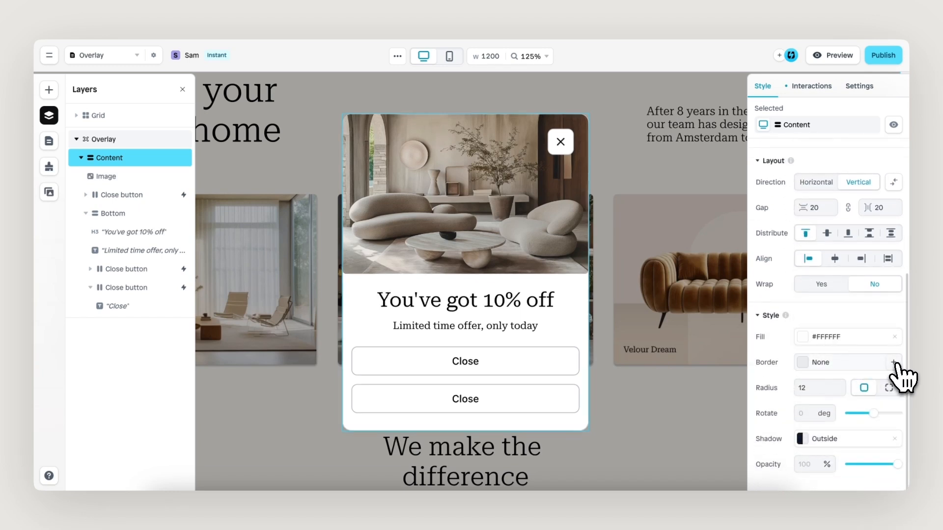
left_click(803, 338)
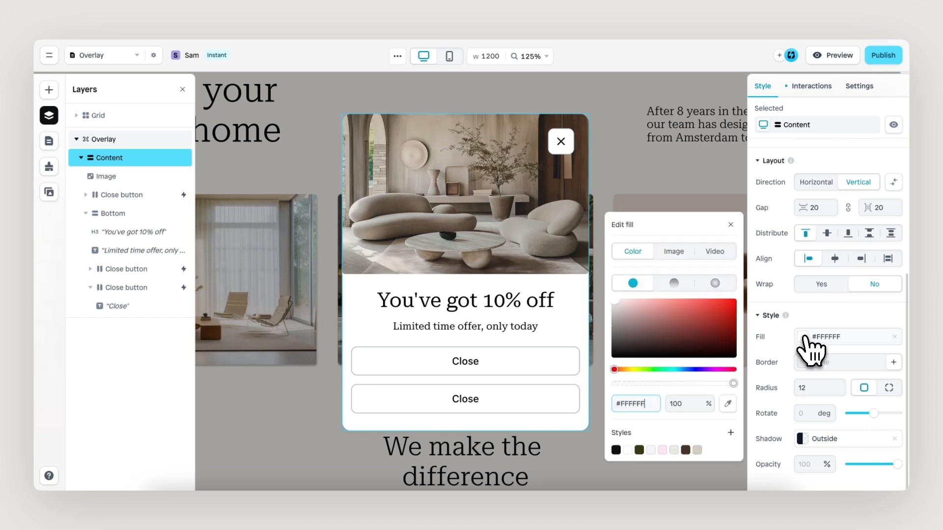
left_click(674, 450)
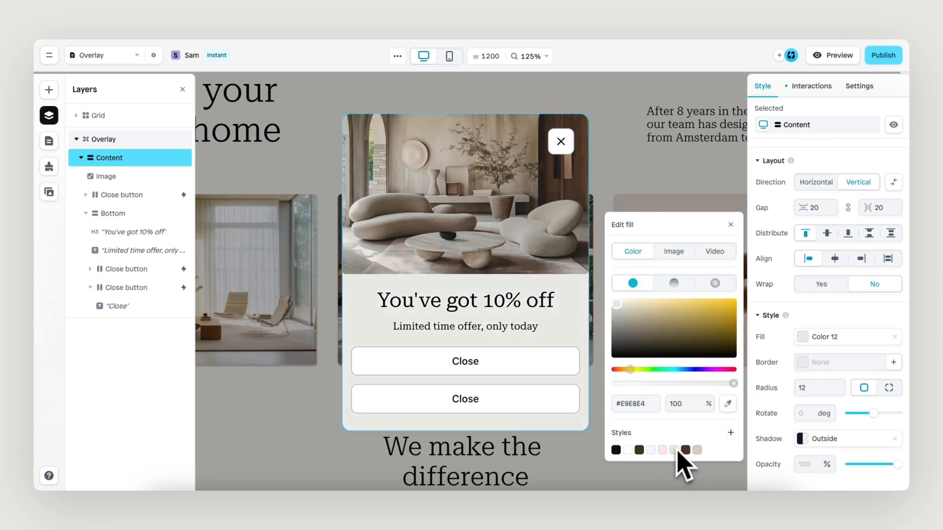
left_click(731, 224)
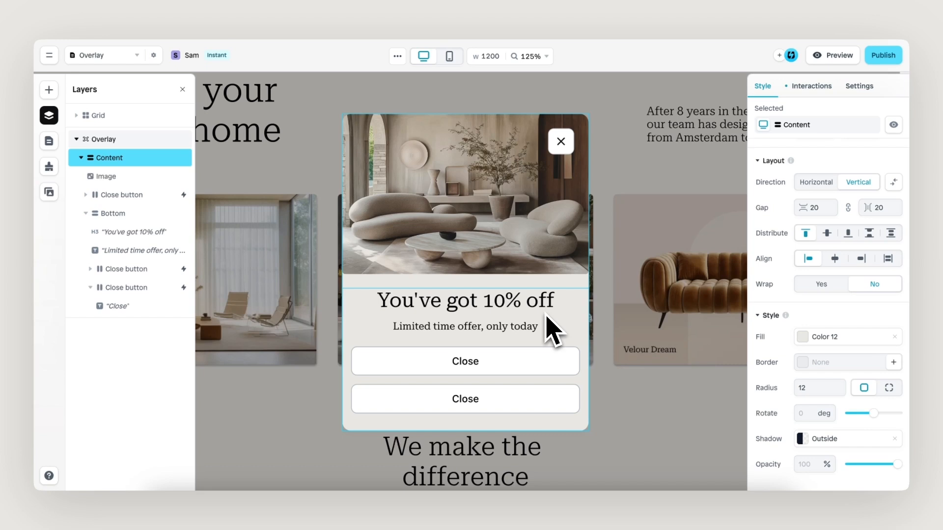
- Restyle the first full-width Close button with a radius of 99, no border and the saved fill Color 13 (#4A3527)
left_click(535, 372)
left_click(543, 365)
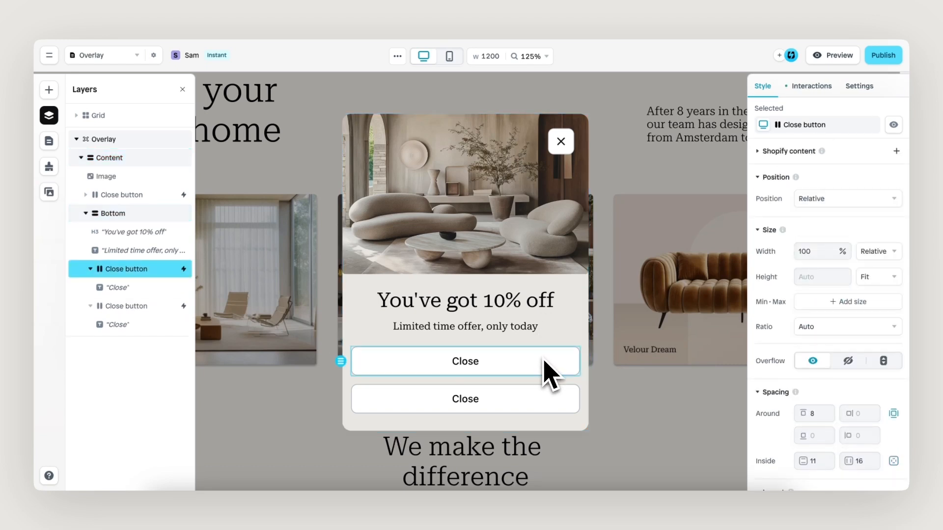
scroll(771, 354, "down", 6)
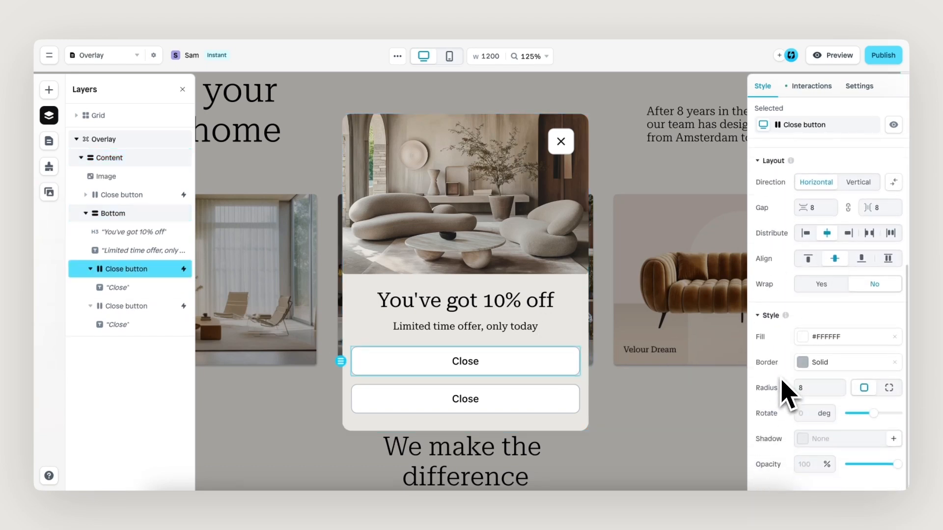
left_click(802, 386)
type("99")
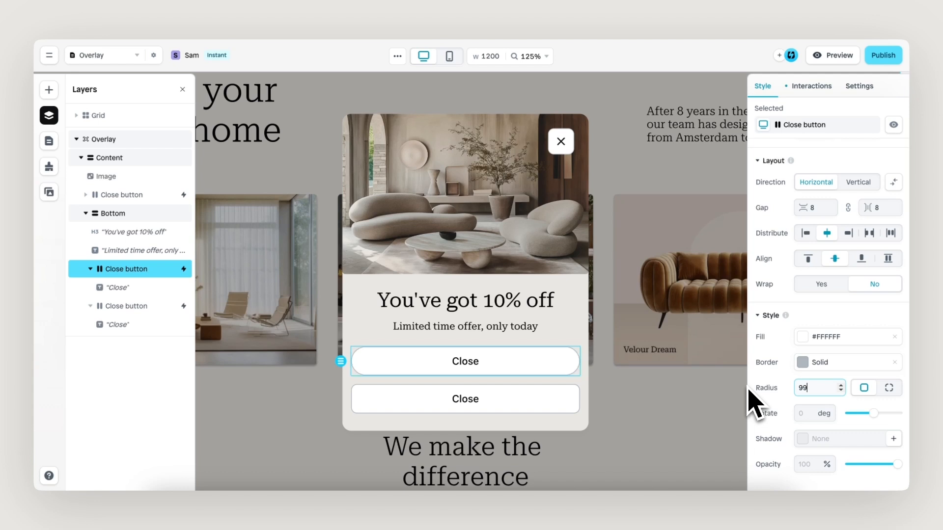
left_click(894, 363)
left_click(805, 339)
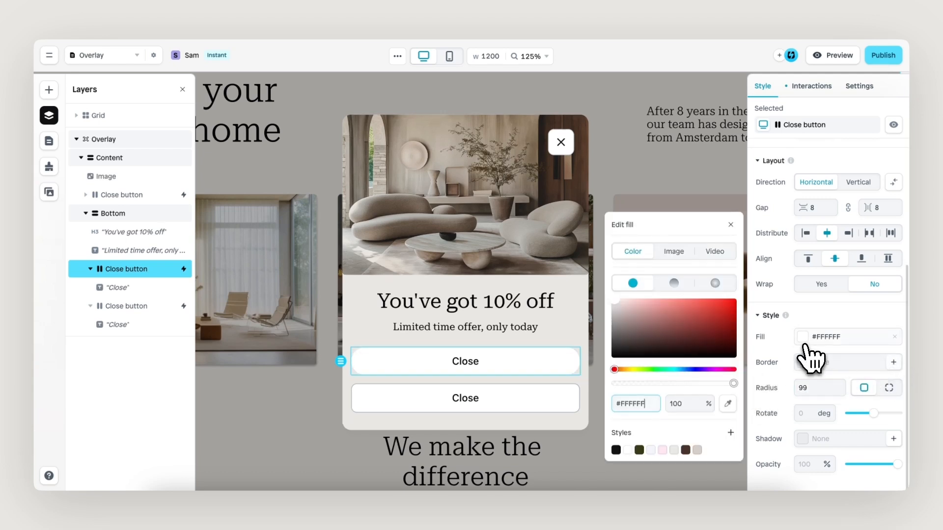
left_click(686, 449)
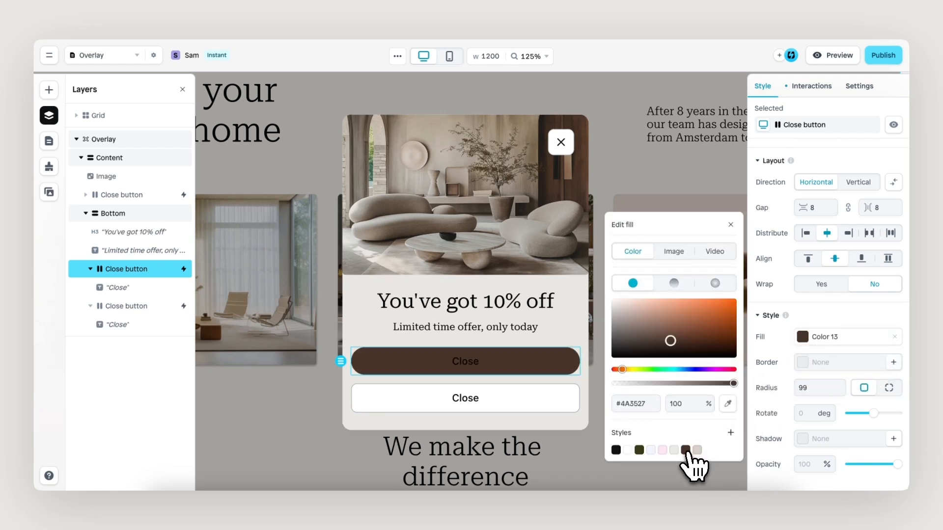
- Replace the label of the dark brown button with "Save 10% off"
left_click(473, 364)
double_click(473, 365)
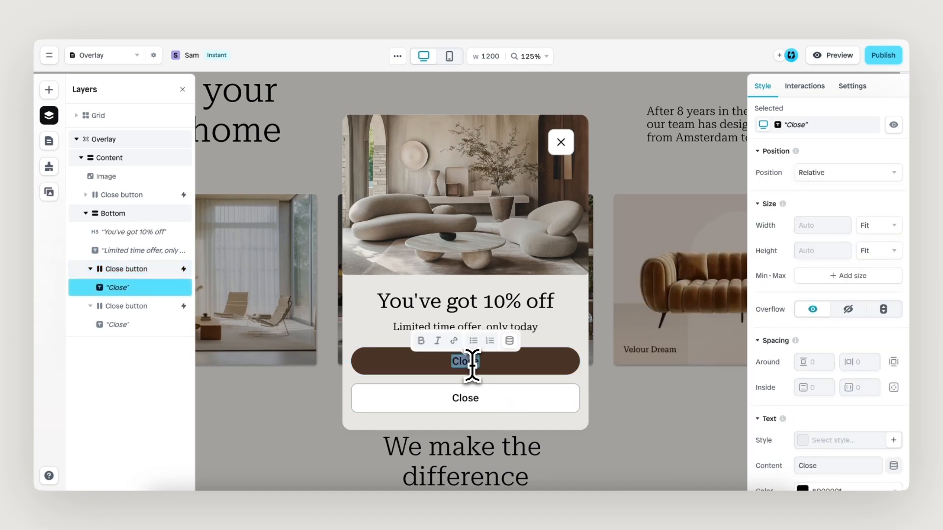
type("S")
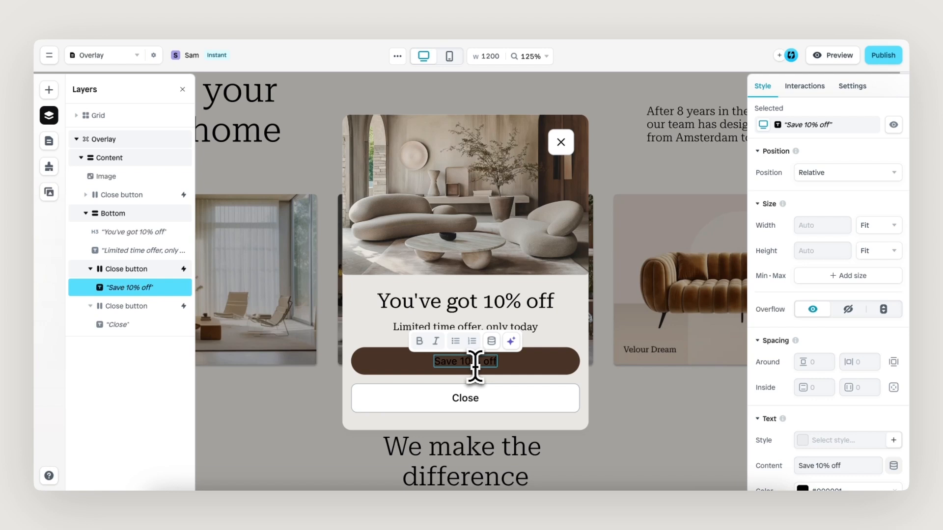
- Set the "Save 10% off" label's color to white (#FFFFFF) and its font to Roboto Serif 28pt Regular
scroll(827, 362, "down", 4)
left_click(802, 311)
left_click(661, 272)
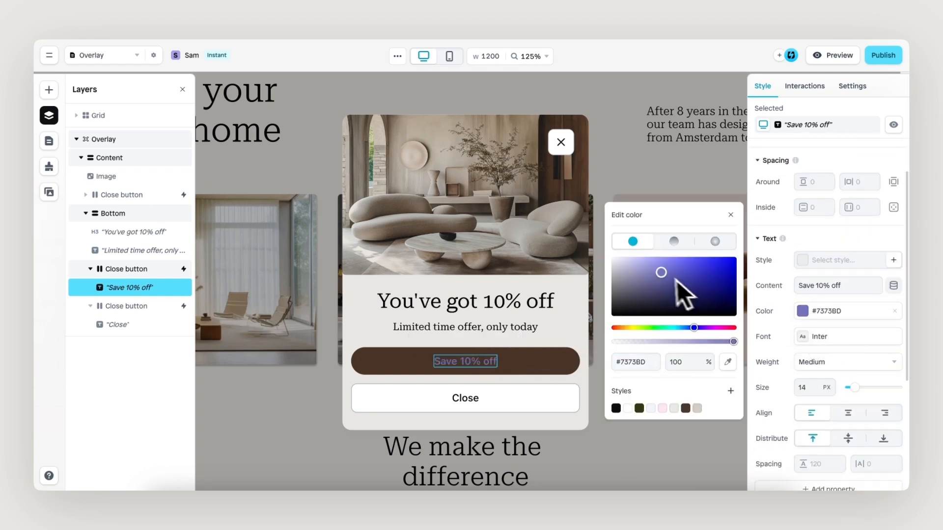
left_click_drag(683, 295, 546, 236)
left_click(817, 335)
type("r")
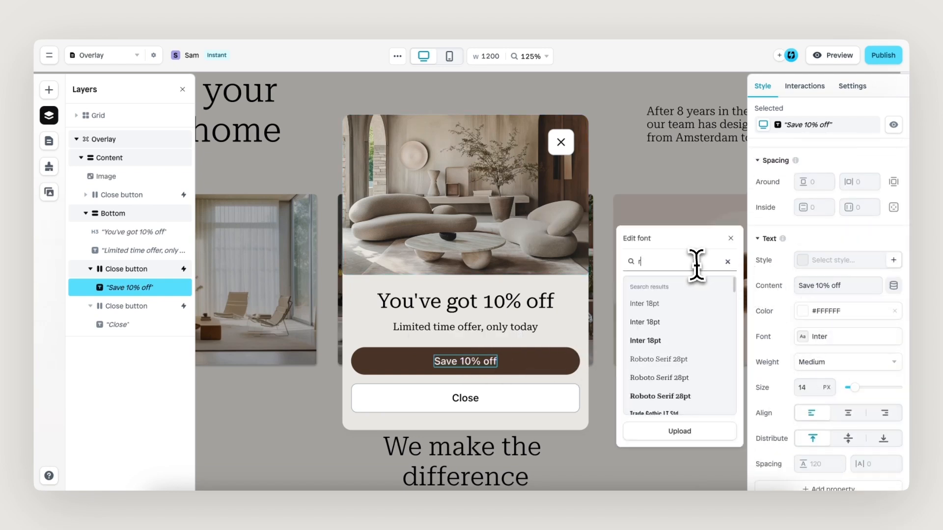
type("obo")
left_click(698, 319)
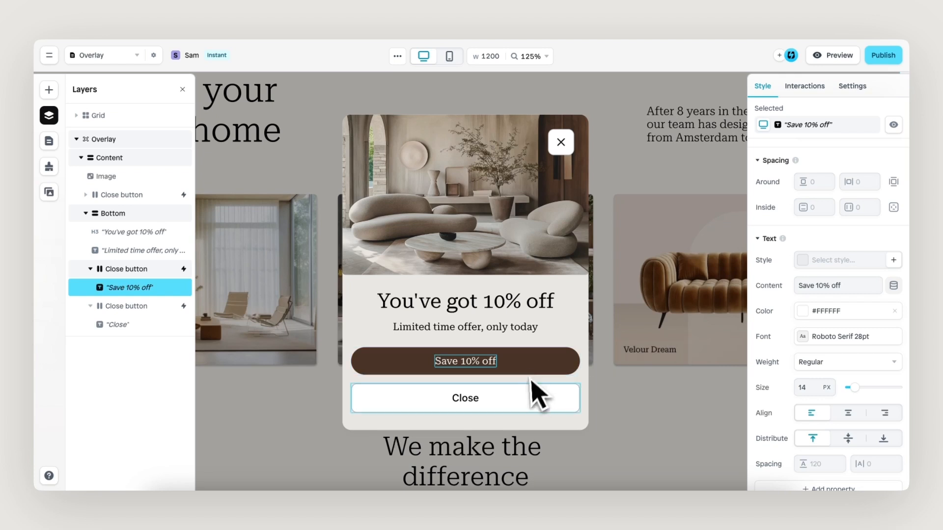
- Restyle the second full-width Close button with no border, a radius of 99 and the saved light beige fill
left_click(560, 404)
scroll(769, 376, "down", 6)
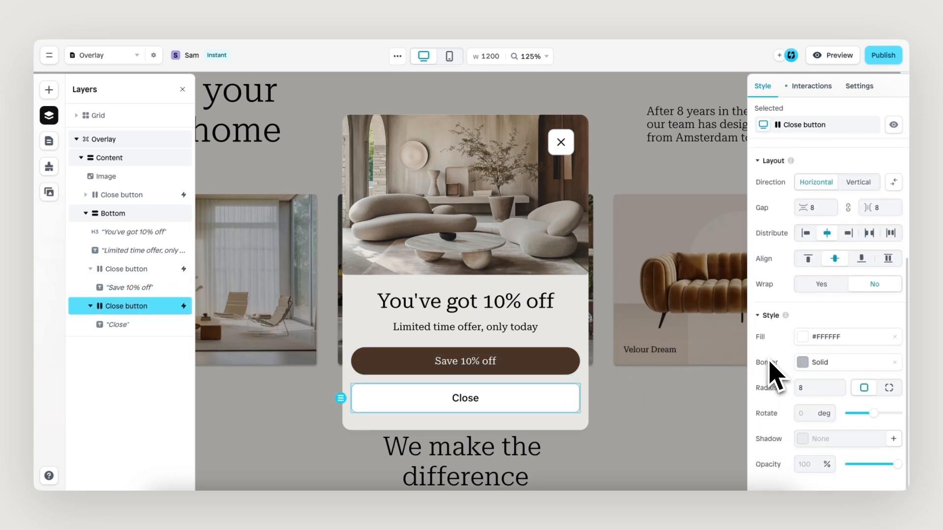
left_click(894, 362)
left_click(825, 388)
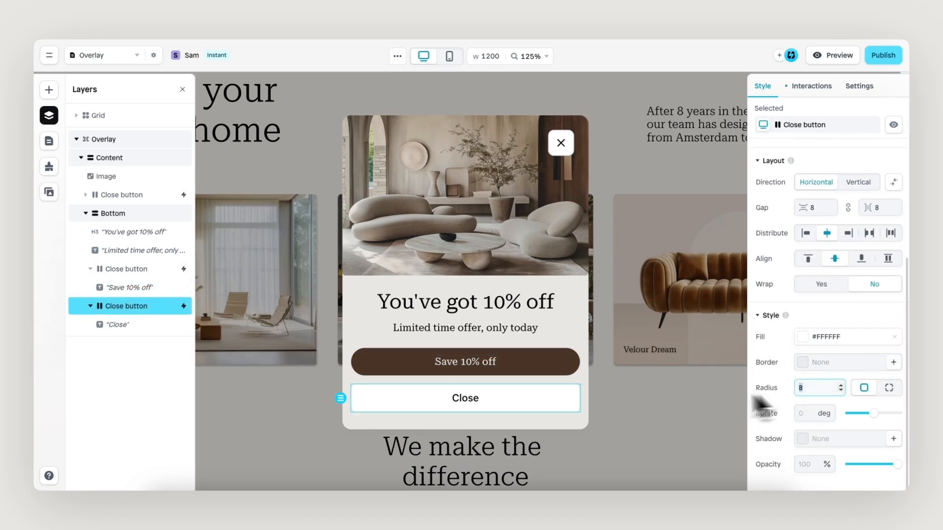
type("99")
left_click(801, 338)
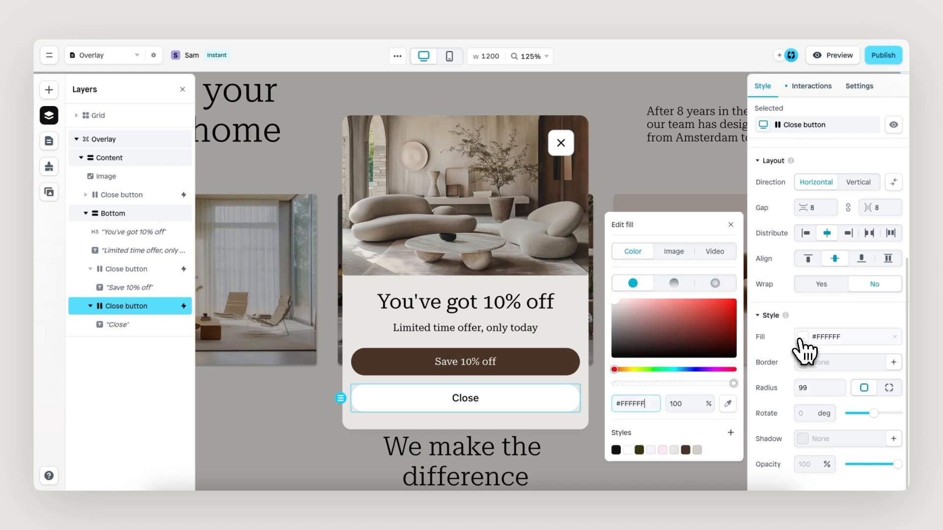
left_click(698, 450)
- Replace the label of the light beige button with "No thanks"
left_click(473, 402)
double_click(469, 399)
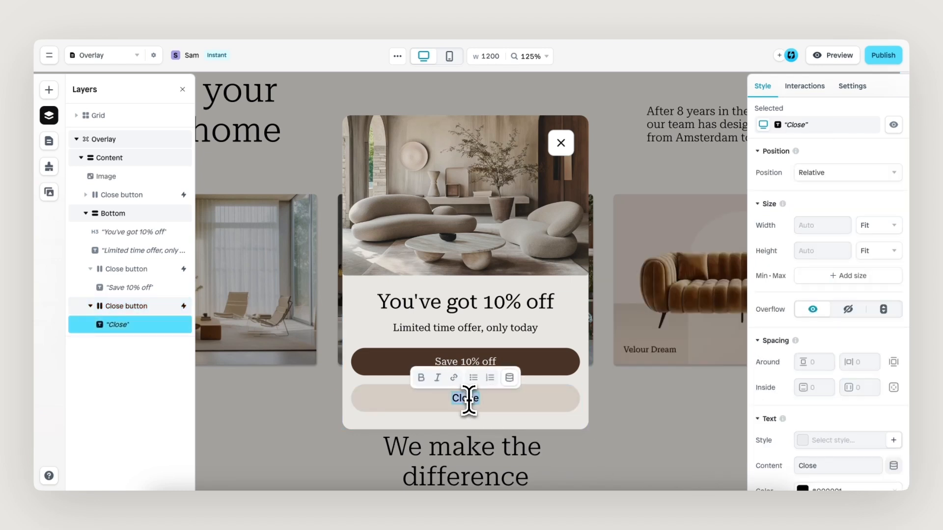
type("No tha")
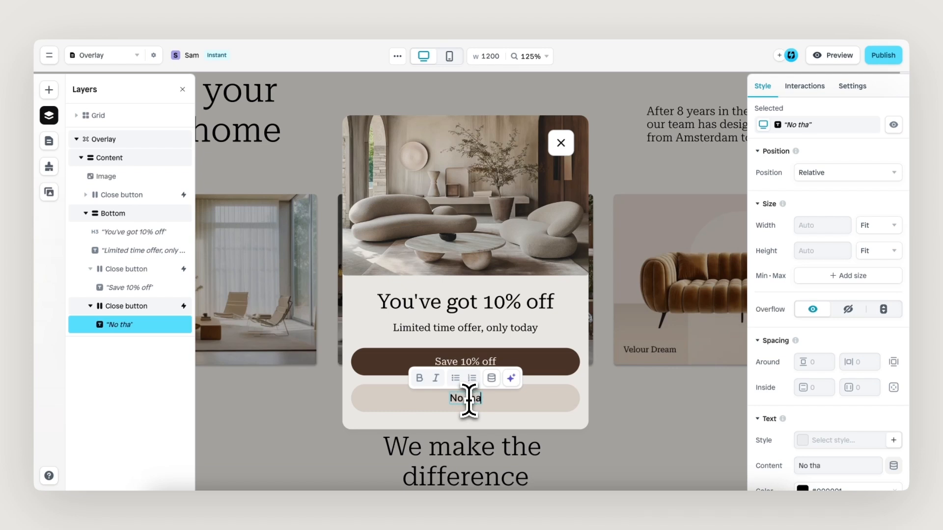
type("nks")
- Change the "No thanks" label's font to Roboto Serif 28pt Regular
left_click(816, 397)
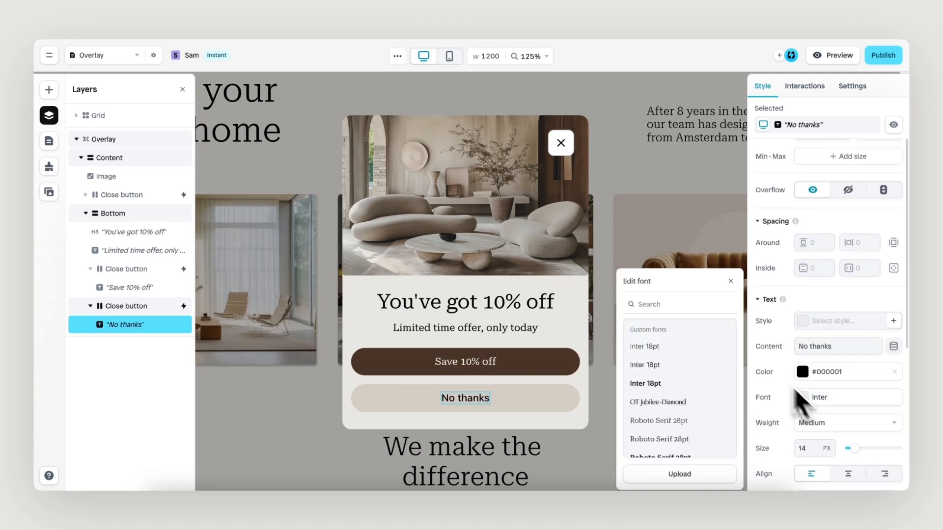
type("robo")
left_click(695, 344)
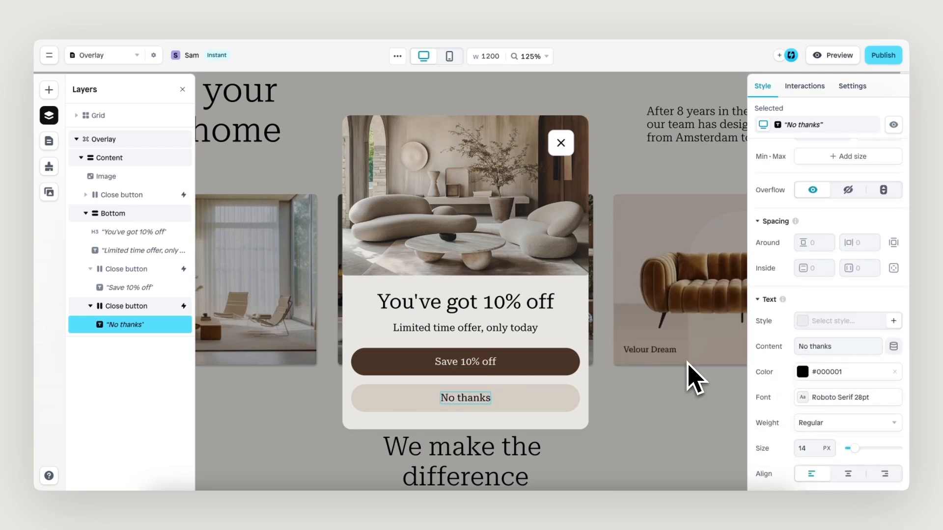
- Select the "Save 10% off" button, then switch to Shopify and get the shareable link for the 10OFF discount
left_click(548, 373)
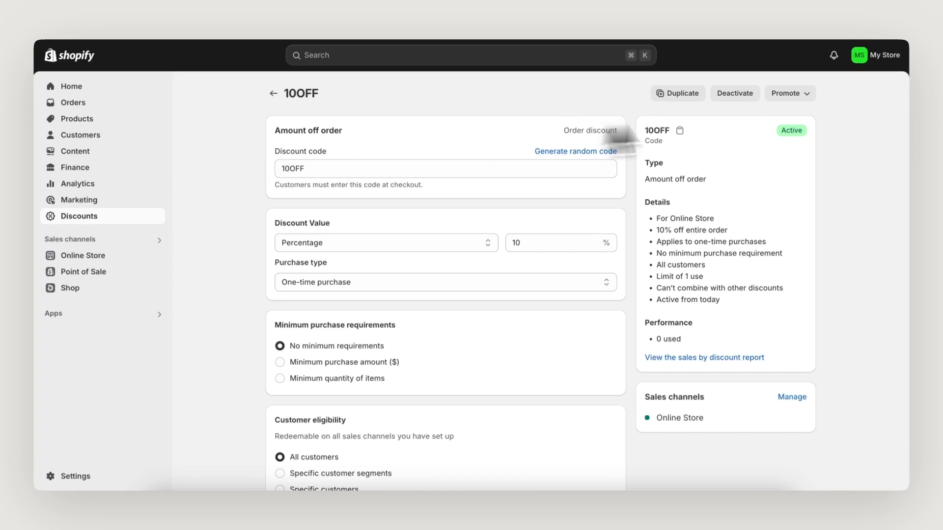
left_click(809, 96)
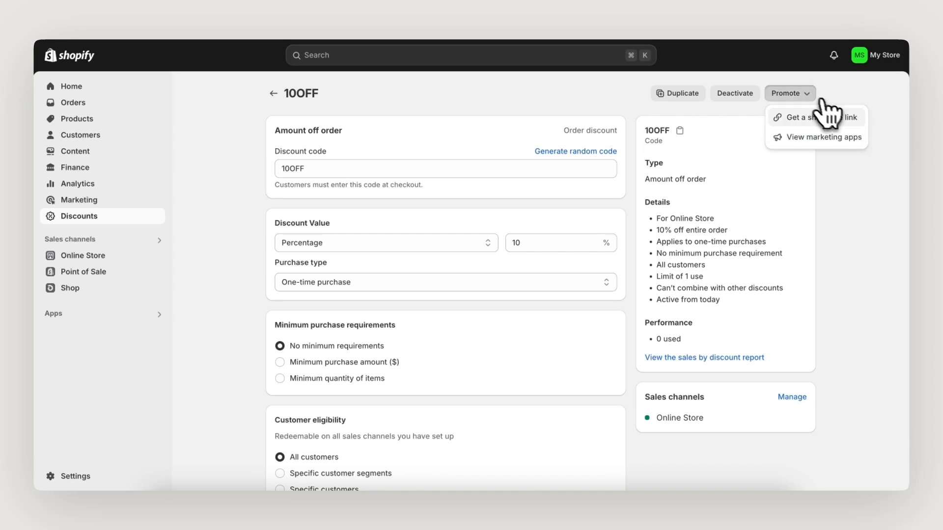
left_click(843, 122)
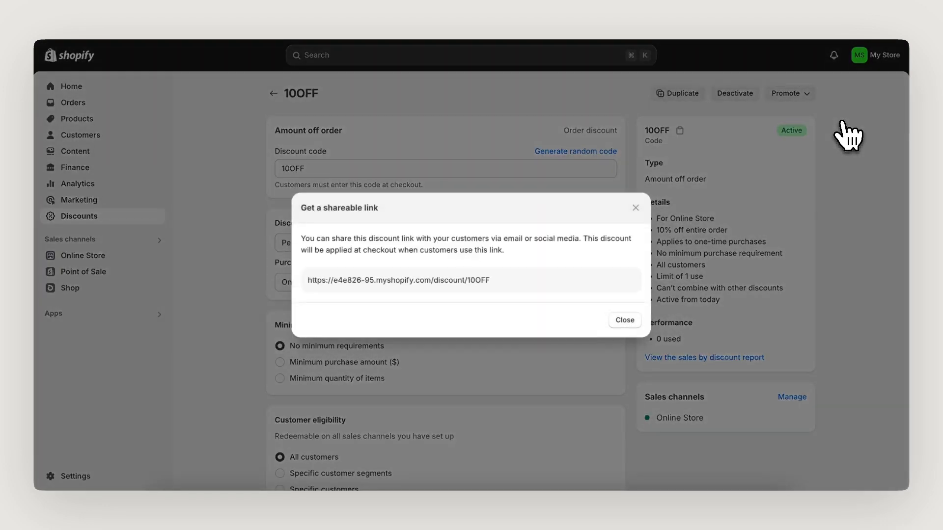
- Copy the 10OFF discount's shareable link and replace the "Save 10% off" button's overlay trigger with a Go to link action to it
left_click(629, 281)
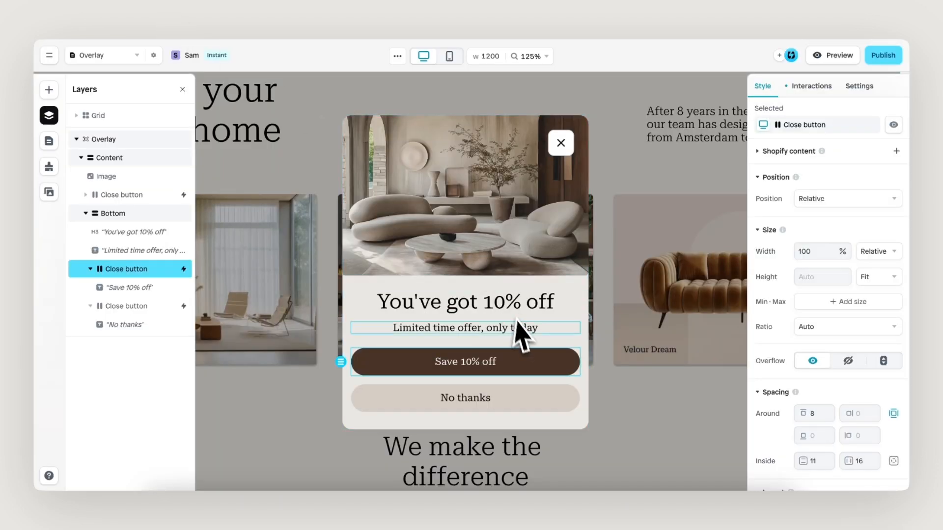
left_click(813, 87)
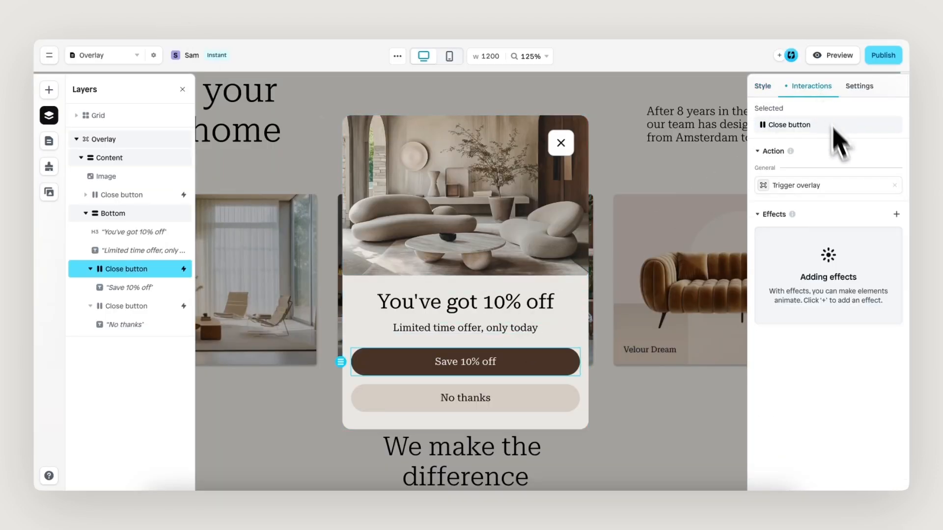
left_click(896, 186)
left_click(896, 151)
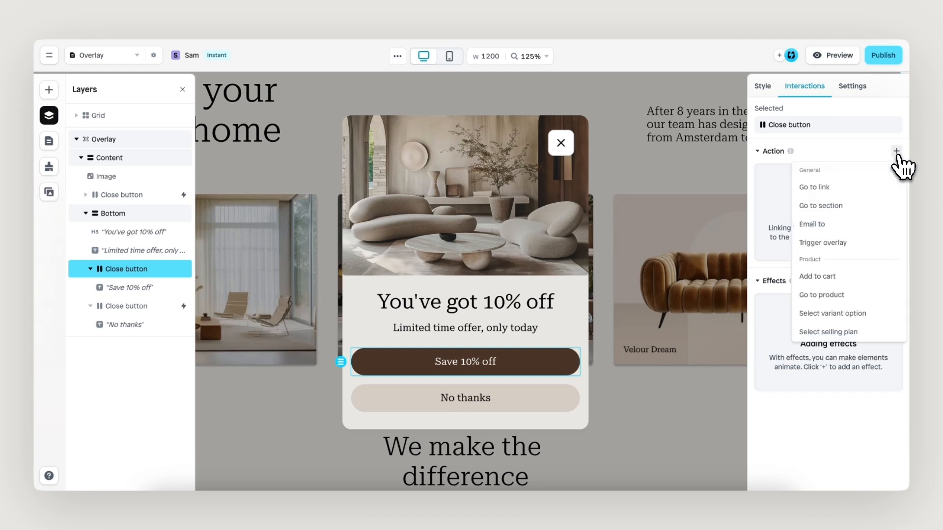
left_click(867, 187)
left_click(689, 185)
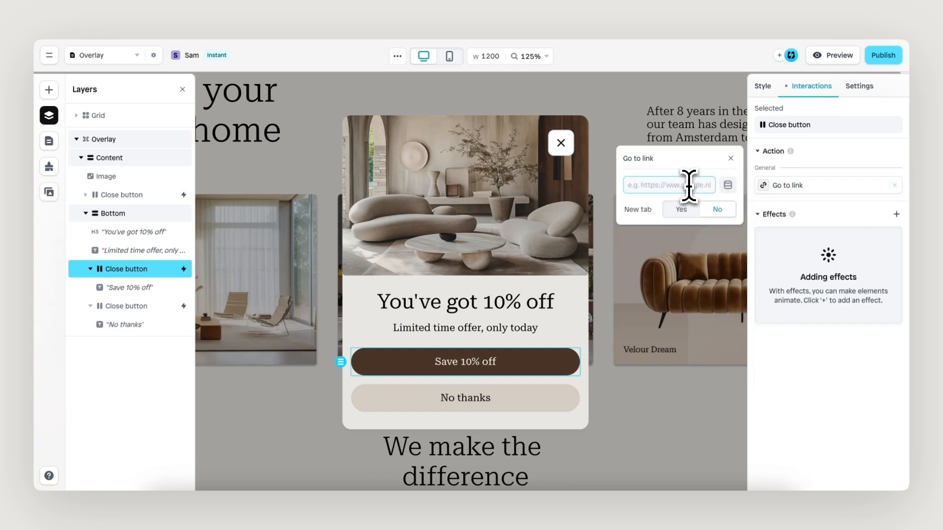
left_click(731, 159)
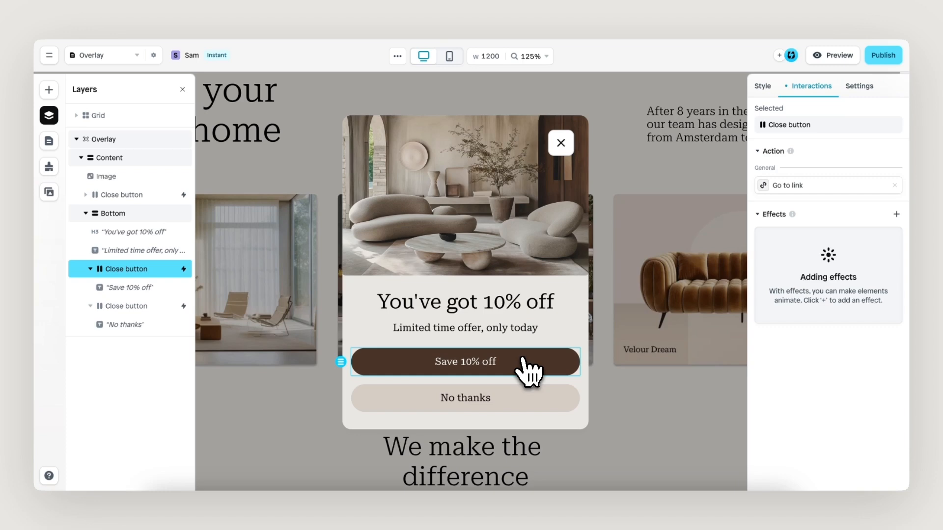
- Check how the discount overlay is laid out at mobile width, and return to the desktop version
scroll(523, 362, "down", 5)
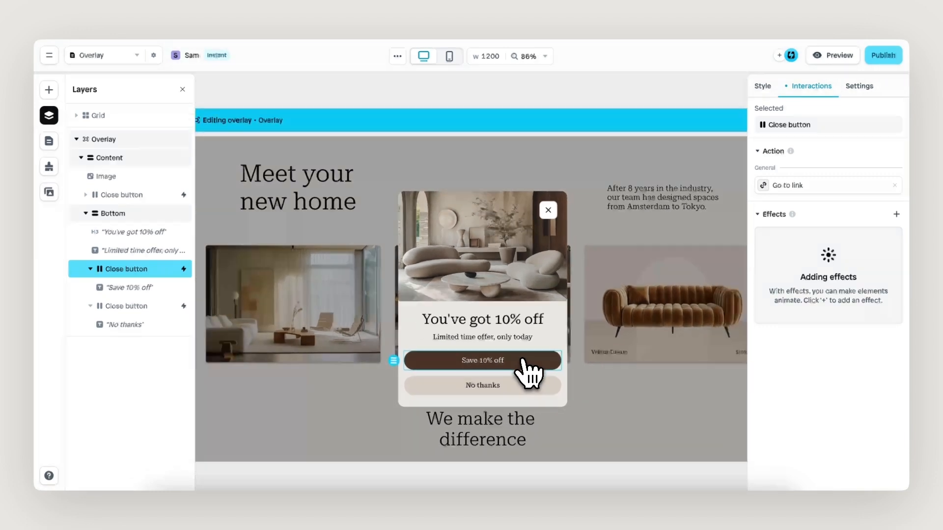
scroll(524, 362, "down", 1)
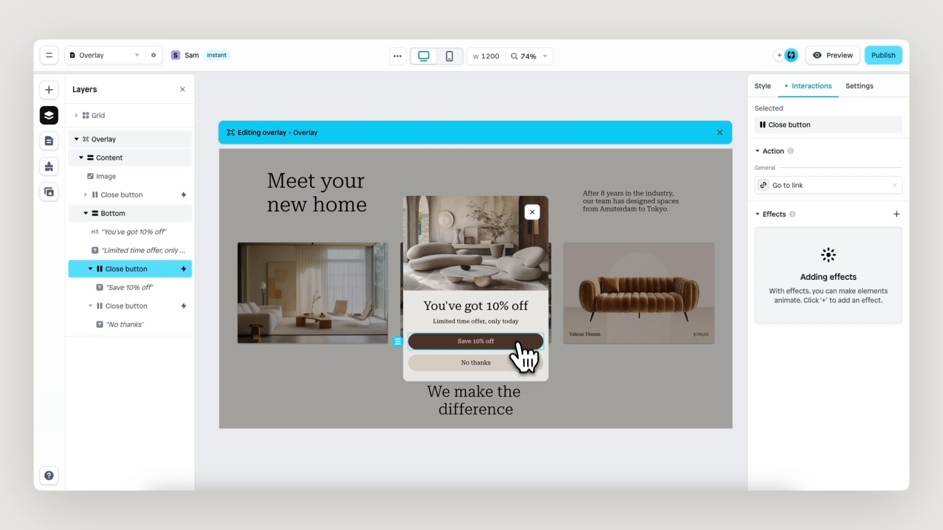
scroll(524, 363, "down", 1)
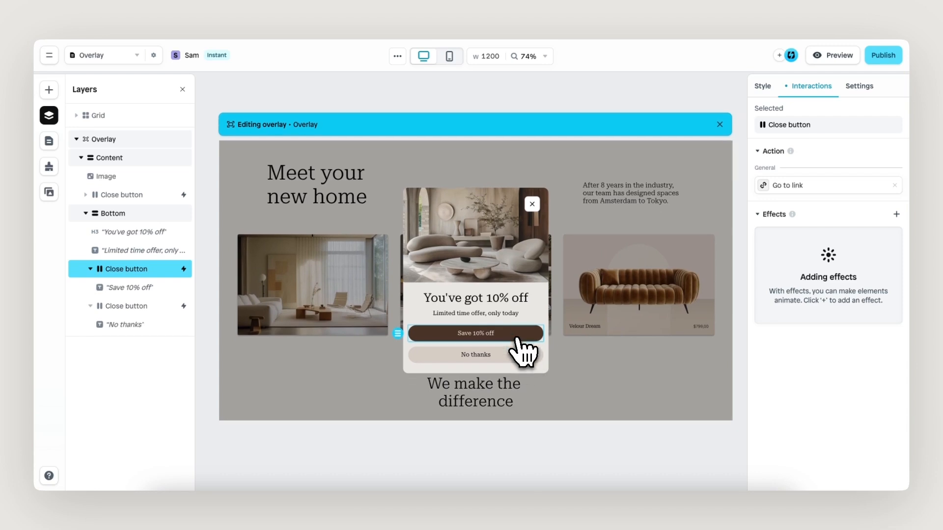
left_click(449, 56)
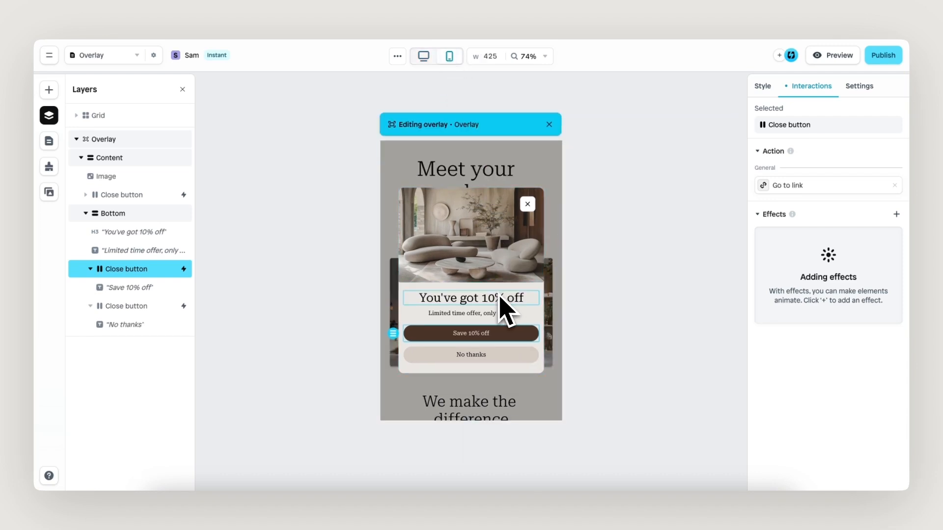
scroll(611, 202, "down", 3)
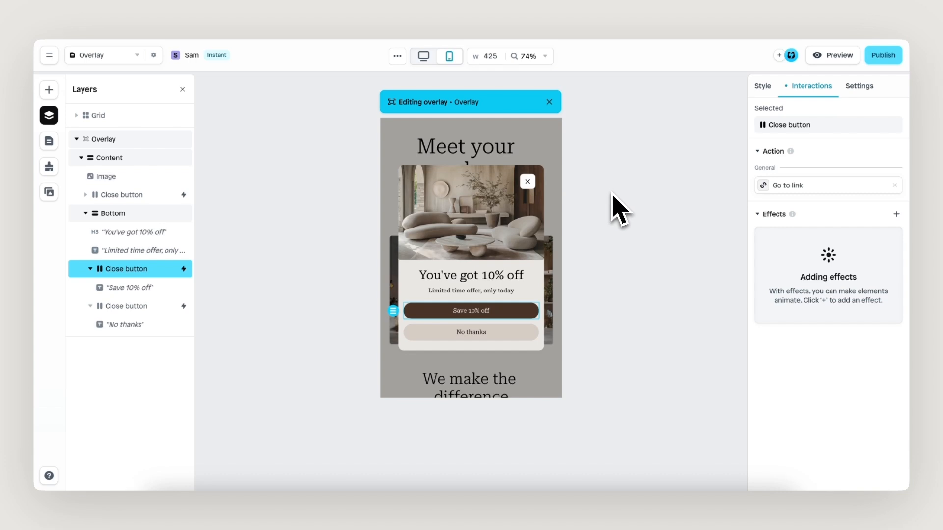
left_click(423, 56)
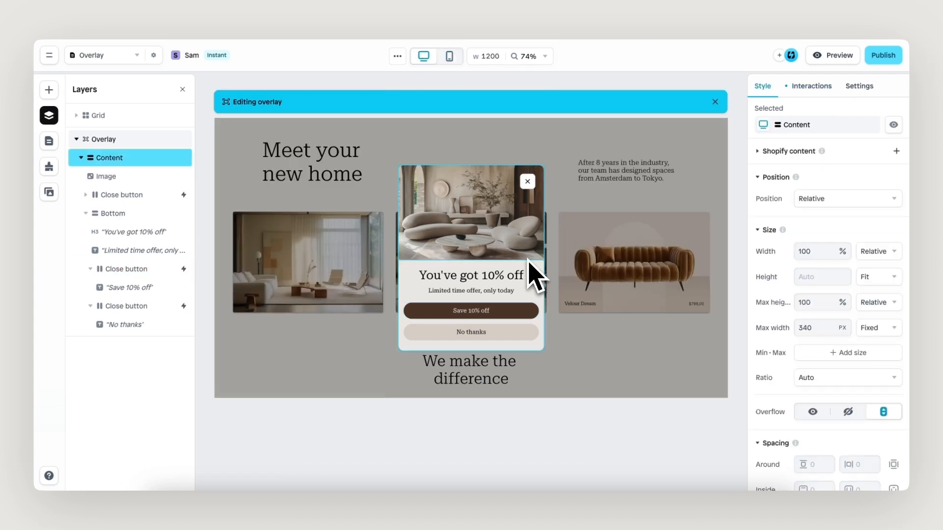
- Set the discount overlay to open on page load with a 3000 ms delay and to repeat for visitors who refresh or revisit
left_click(139, 142)
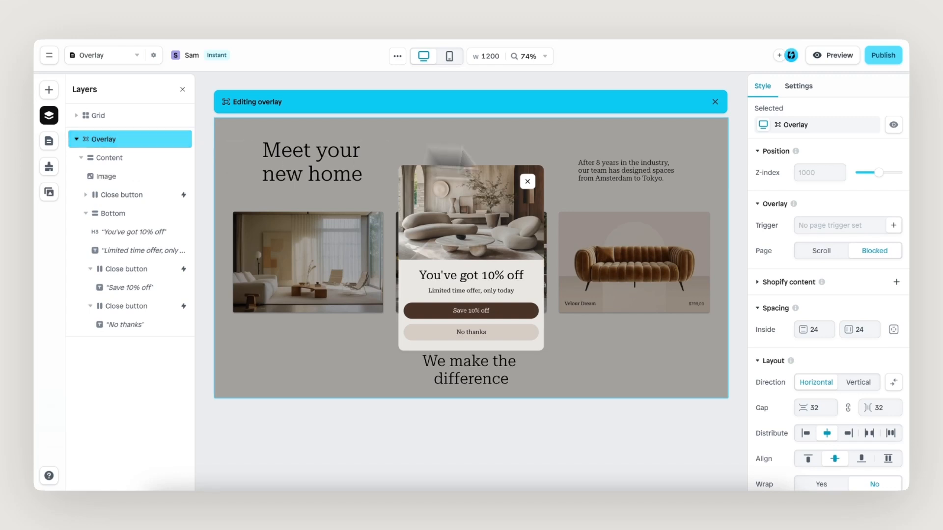
left_click(835, 226)
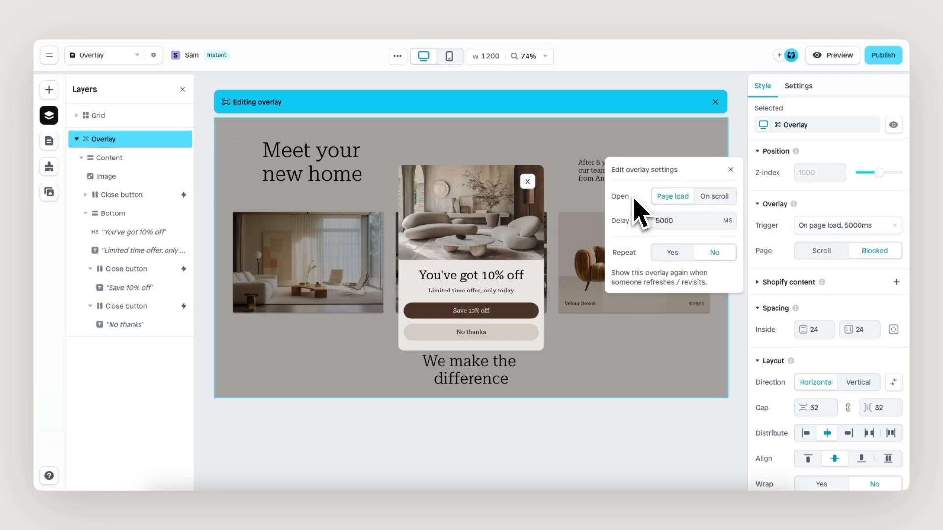
left_click(713, 198)
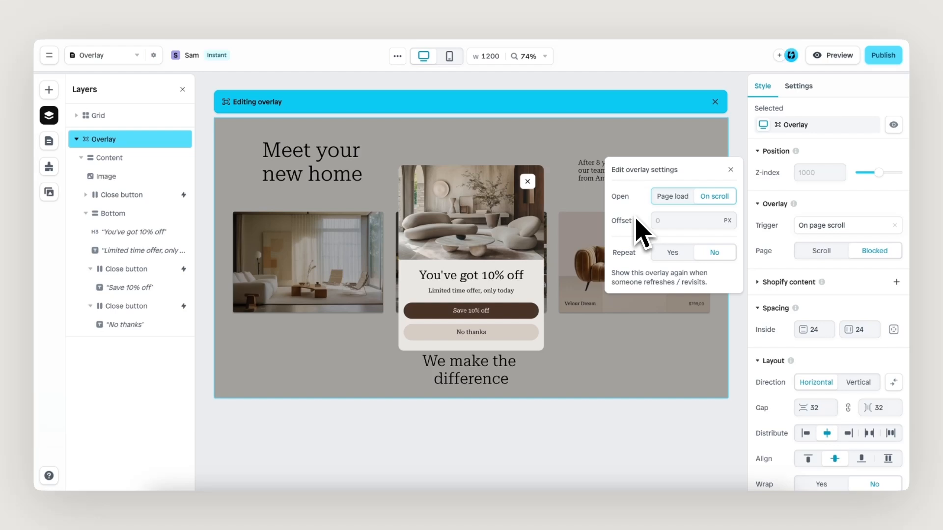
left_click(673, 197)
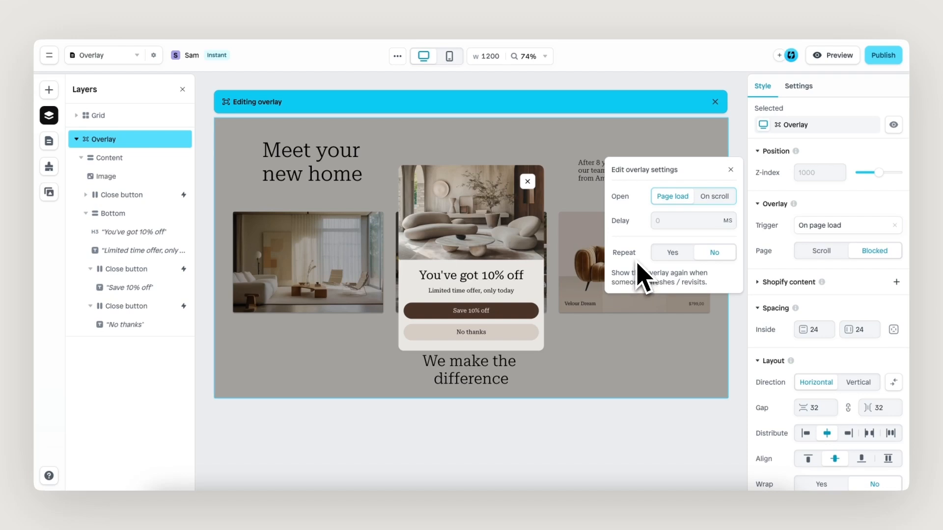
left_click(671, 252)
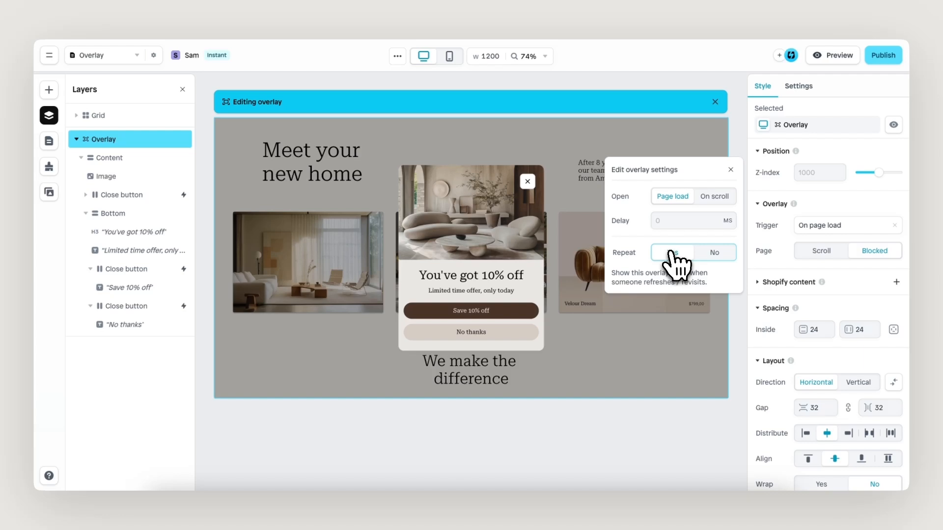
left_click(668, 221)
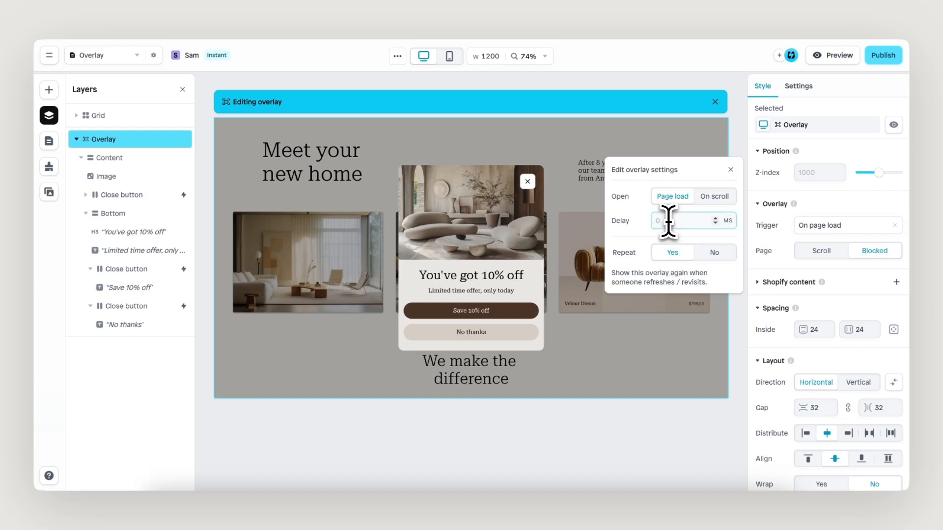
type("3000")
left_click(730, 170)
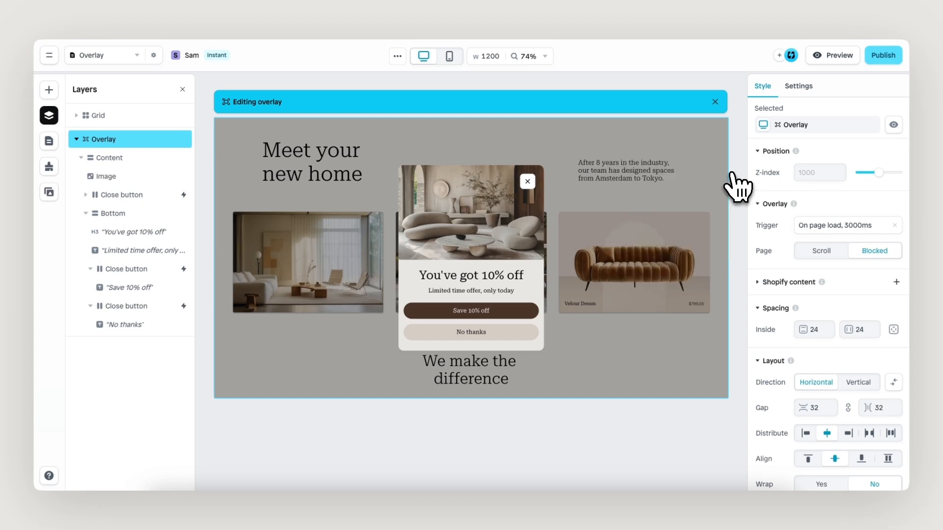
- Finish editing the overlay, preview the page until the discount overlay opens, and dismiss it
left_click(716, 102)
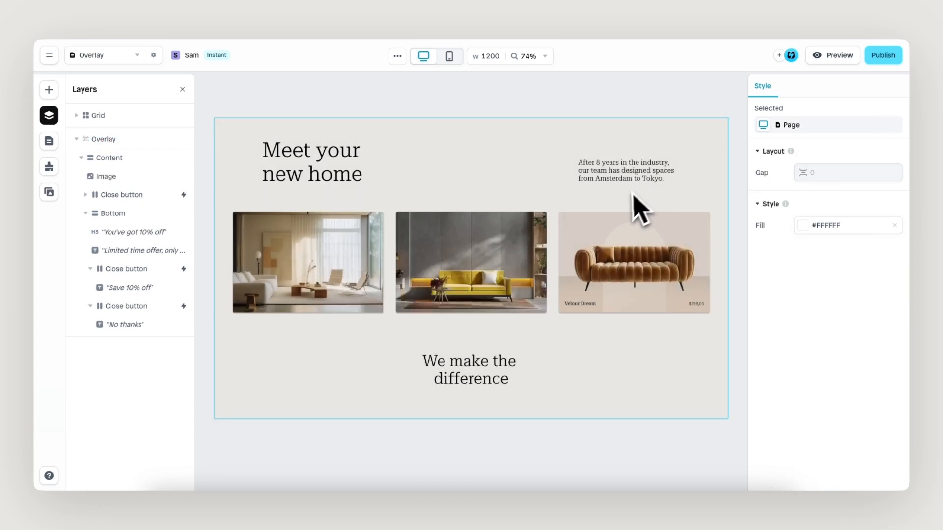
scroll(633, 207, "down", 1)
left_click(833, 55)
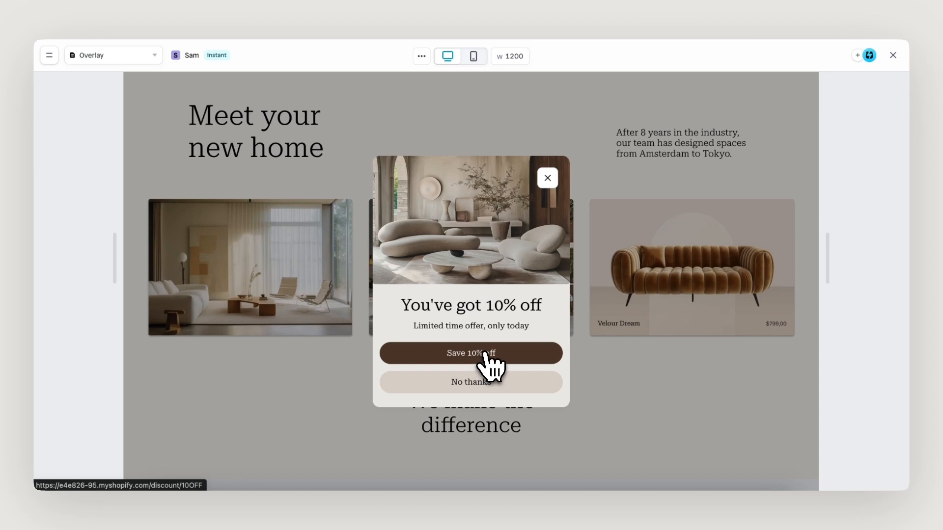
left_click(552, 181)
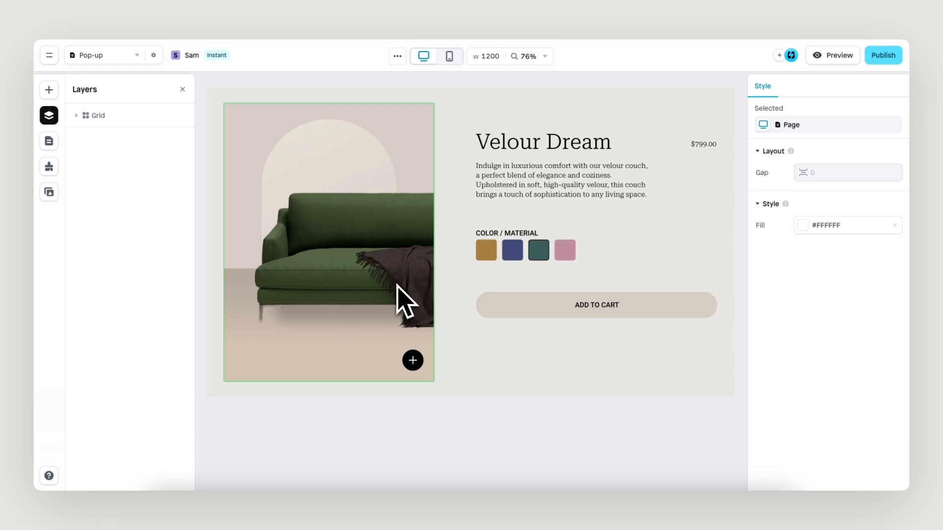
- Add the "Sidebar with ingredient details" element template to the Velour Dream product page
left_click(49, 90)
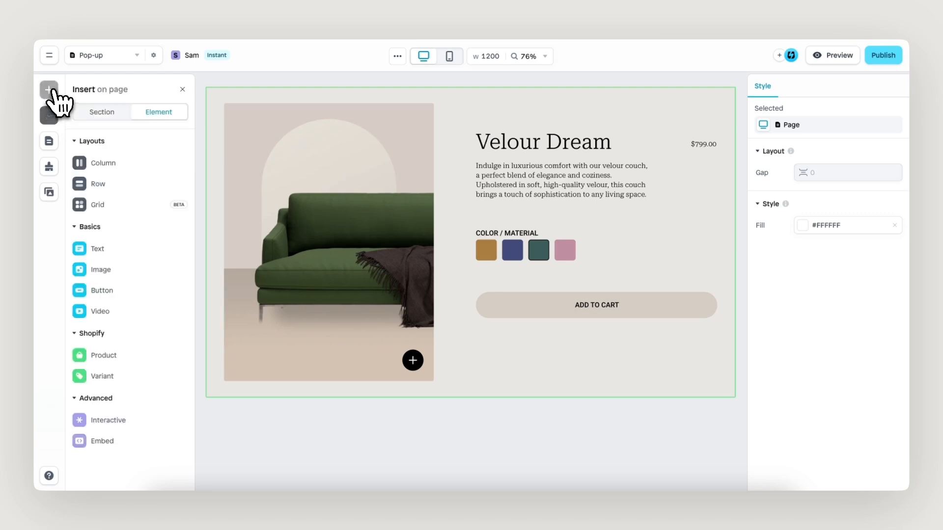
left_click(103, 112)
left_click(180, 477)
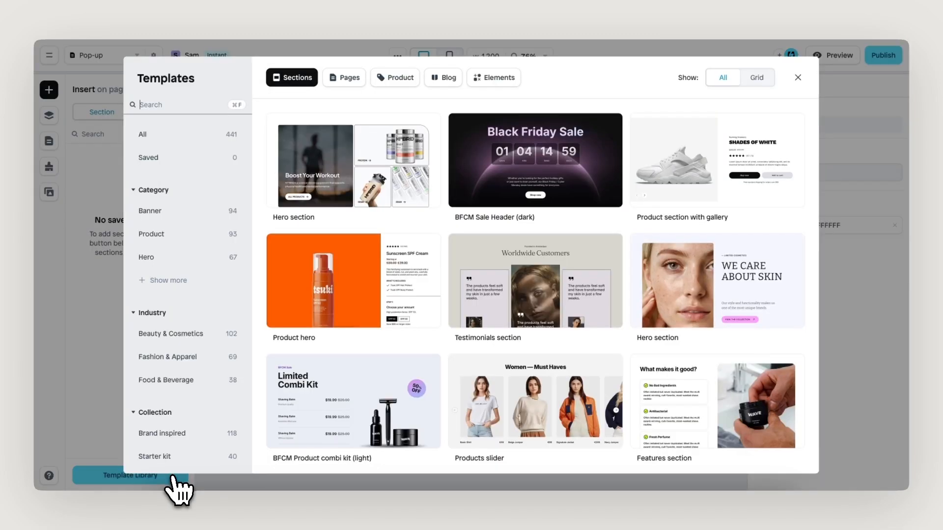
left_click(508, 79)
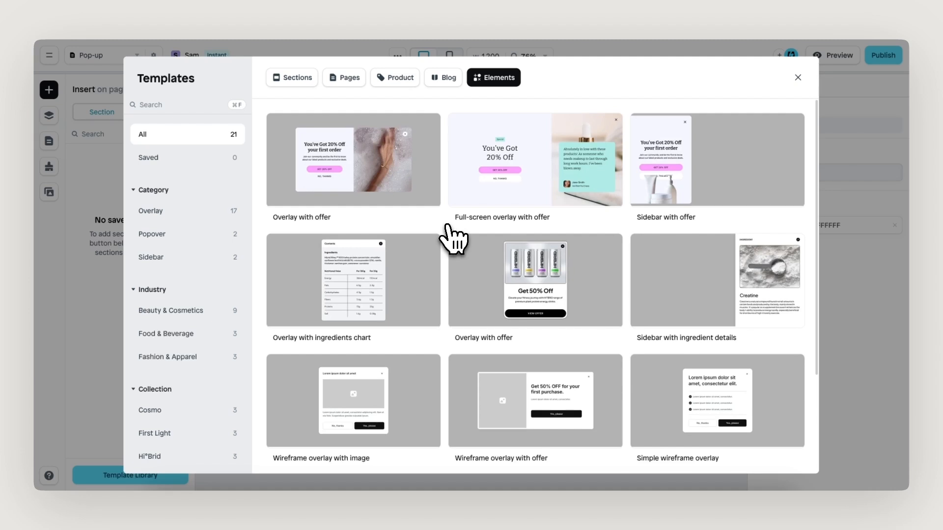
scroll(453, 239, "down", 3)
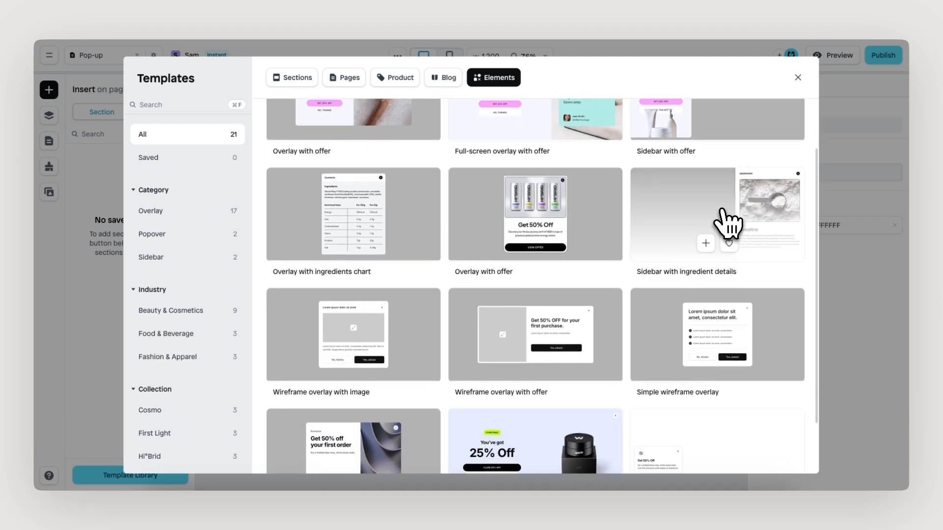
left_click(706, 243)
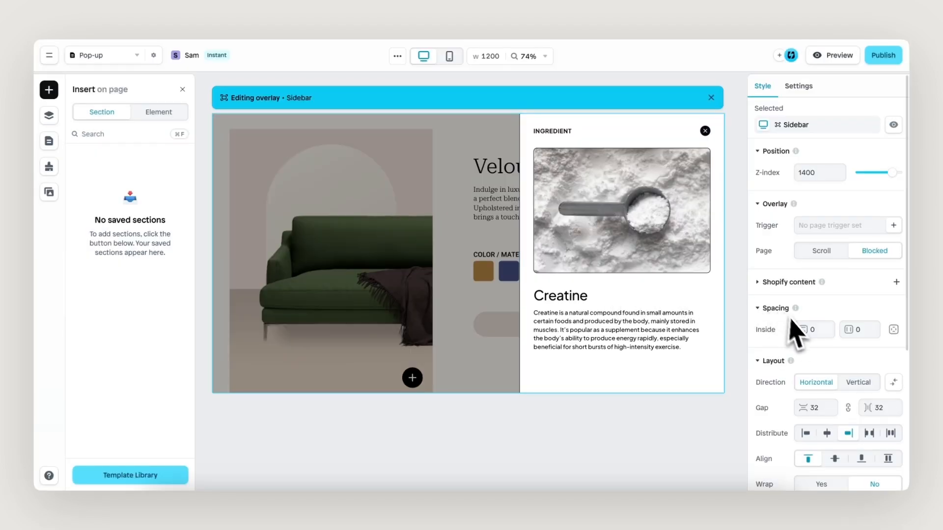
- Distribute the Sidebar overlay's content to the start so its panel sits along the page's left edge
scroll(783, 421, "down", 2)
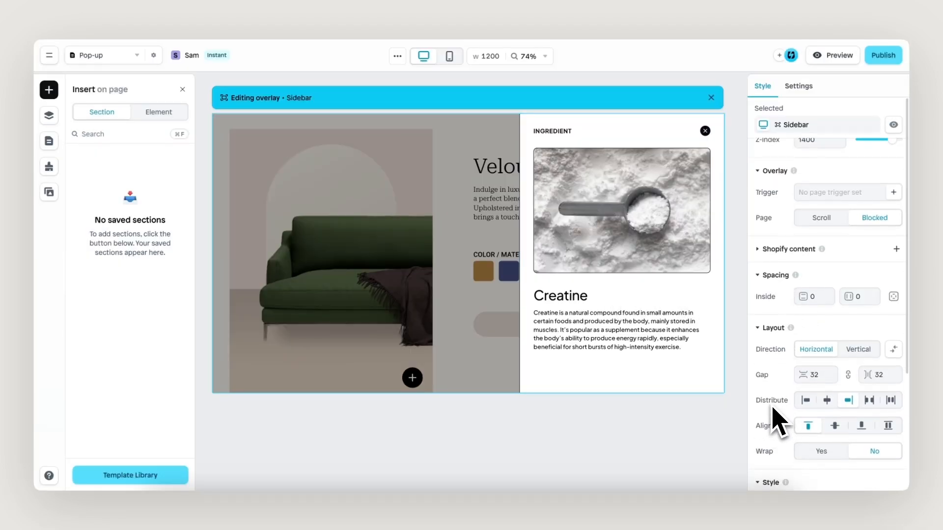
left_click(805, 400)
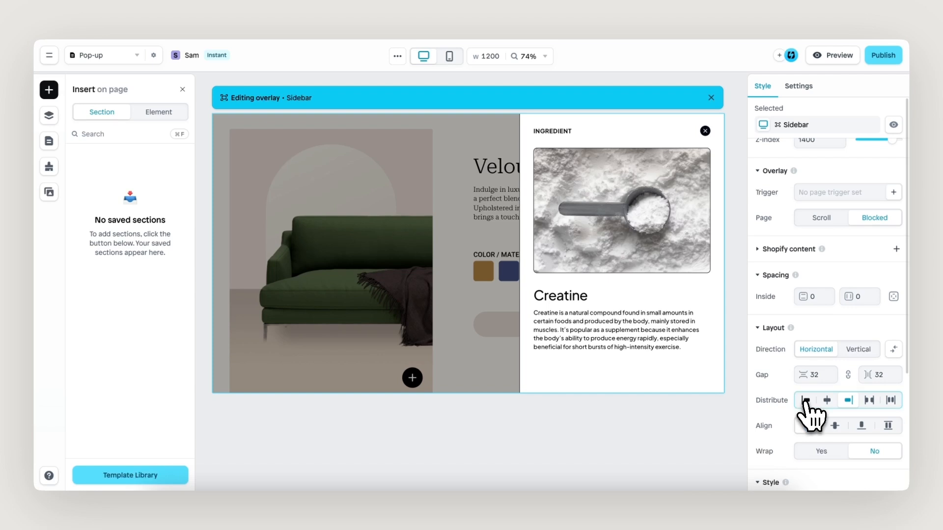
scroll(596, 364, "up", 3)
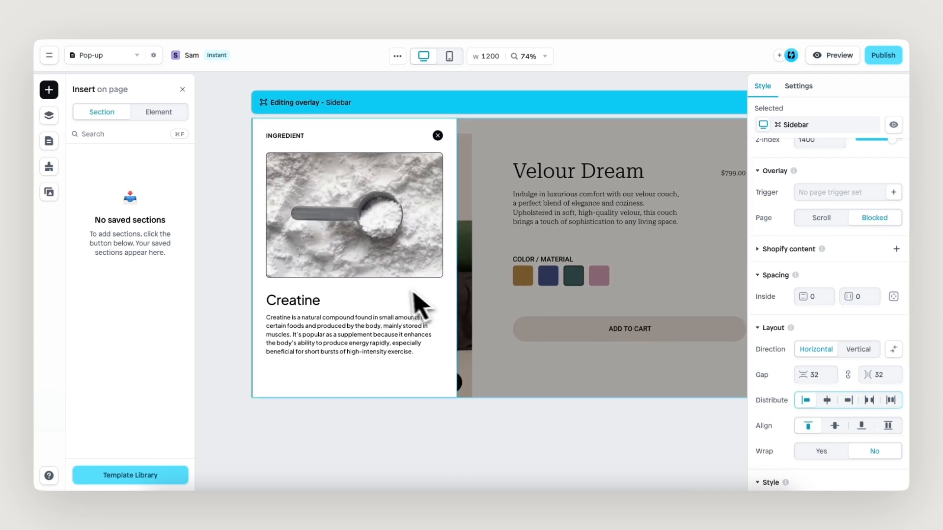
scroll(403, 289, "up", 1)
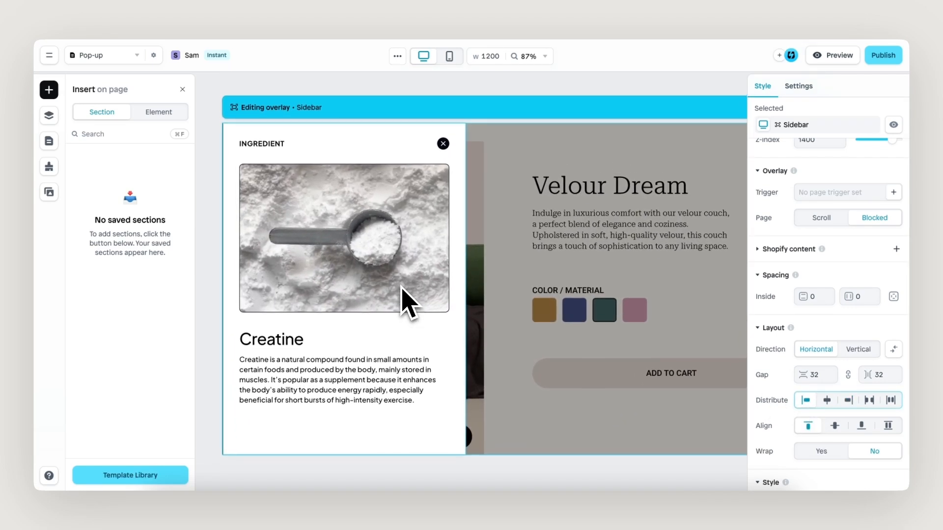
- Replace the sidebar's "INGREDIENT" heading with "PRODUCT INFORMATION"
left_click(266, 143)
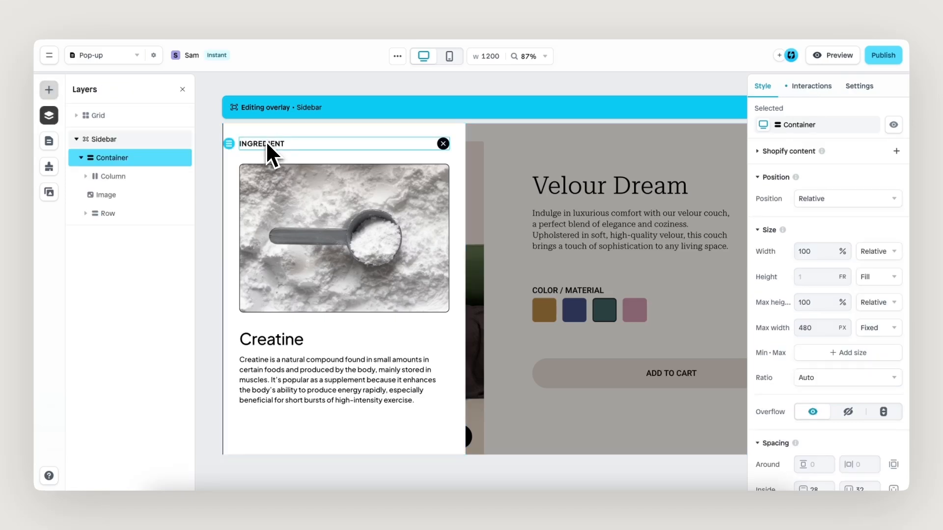
double_click(265, 142)
type("PRODUCT INFORMATIO")
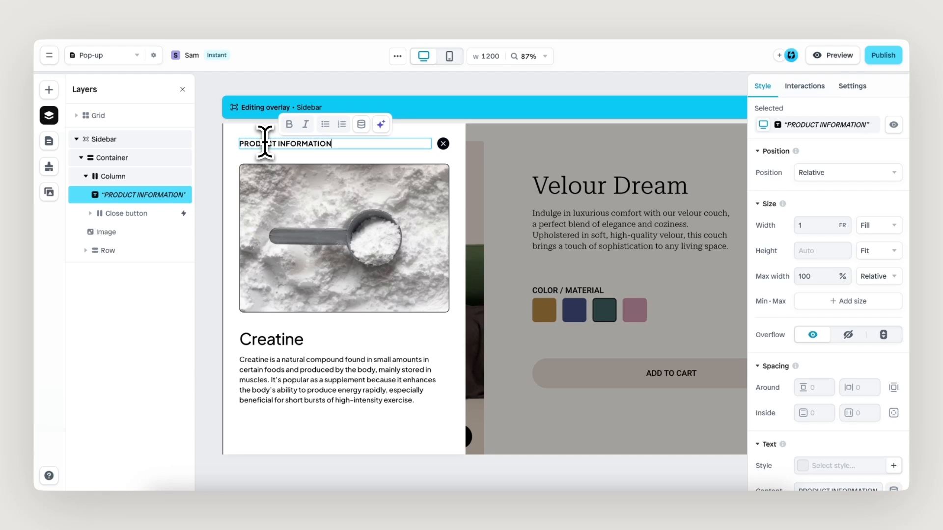
- Delete the row holding the "Creatine" title and its description from the sidebar
left_click(358, 351)
left_click(350, 391)
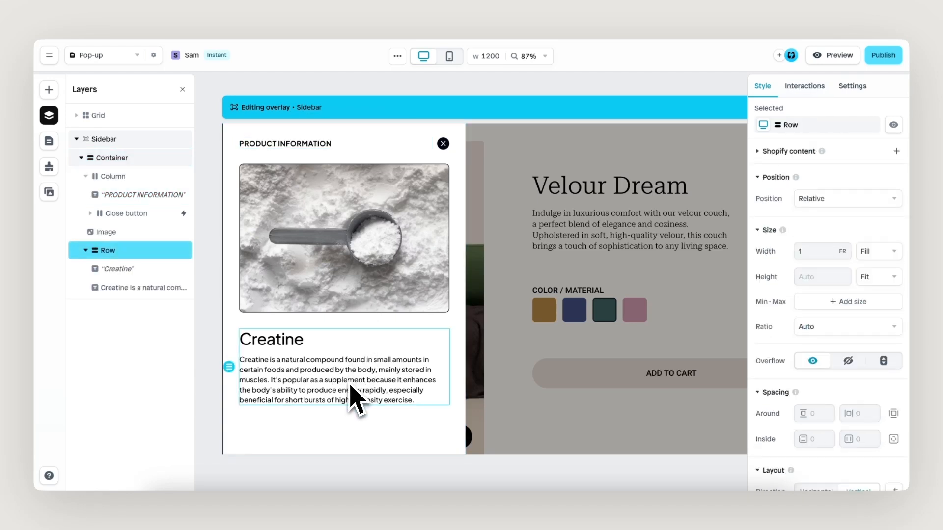
key("Delete")
- Set the height of the sidebar's image to Fill
left_click(381, 278)
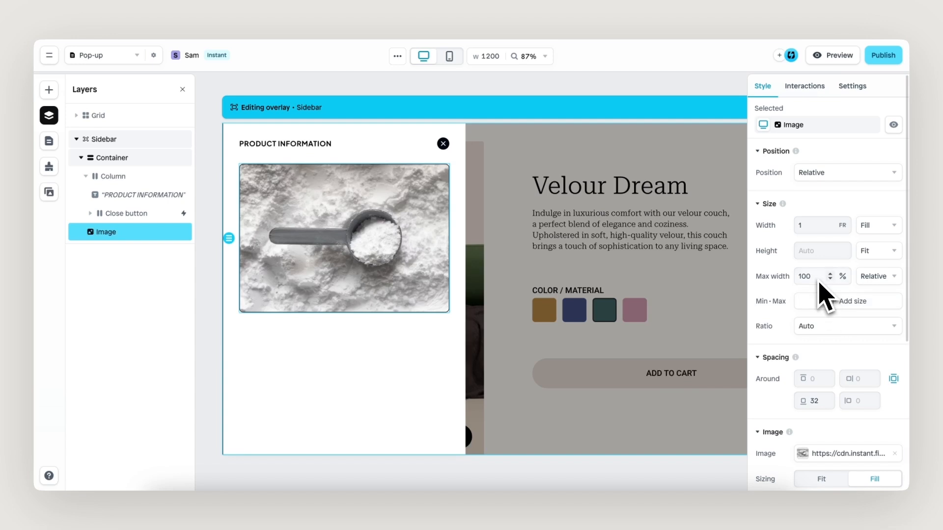
left_click(859, 254)
left_click(868, 273)
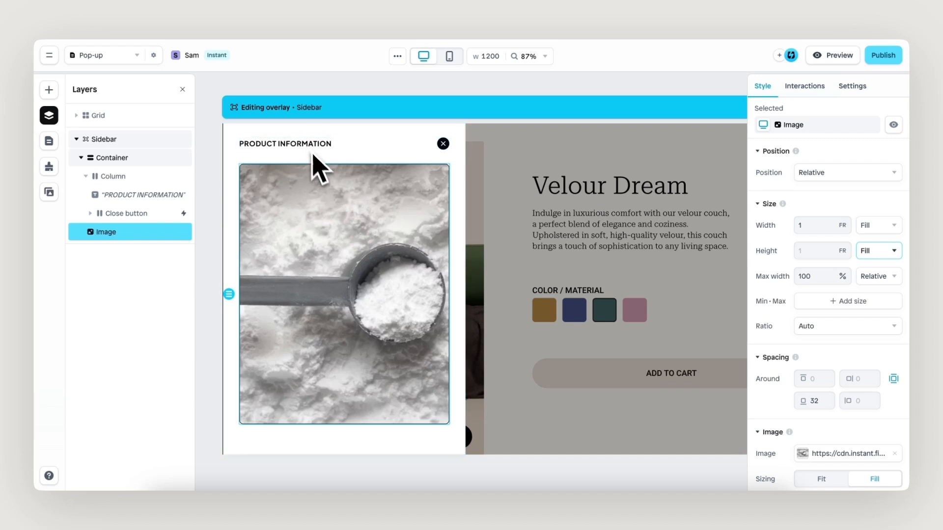
- Fill the sidebar's container with #111 and remove its solid border
left_click(359, 147)
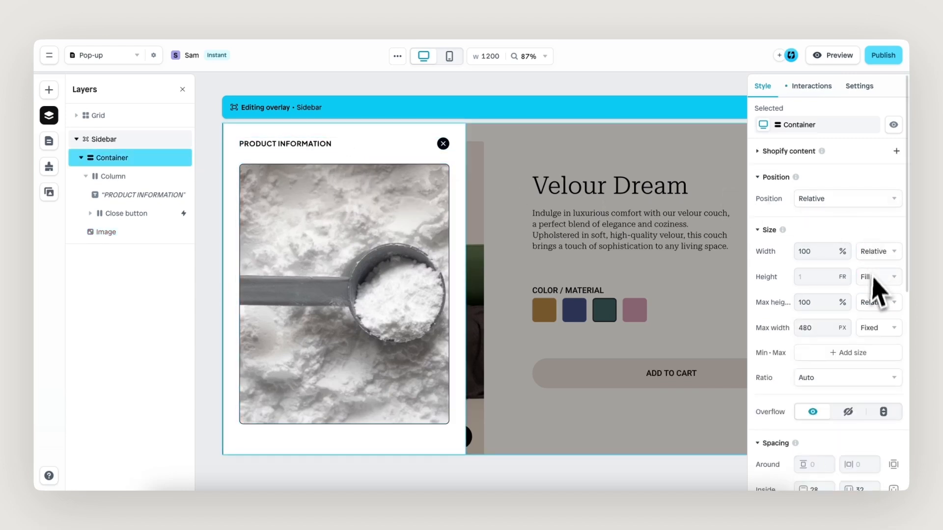
scroll(898, 280, "down", 7)
scroll(792, 368, "down", 1)
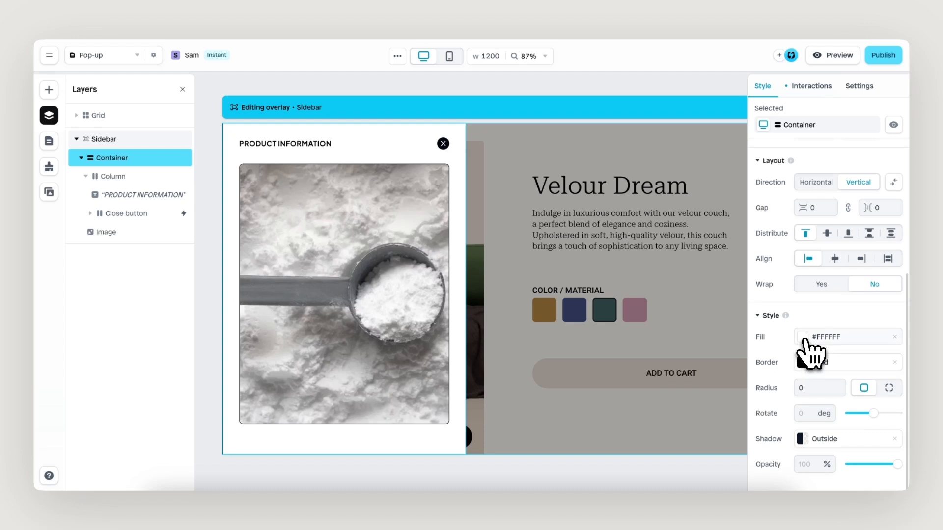
left_click(804, 338)
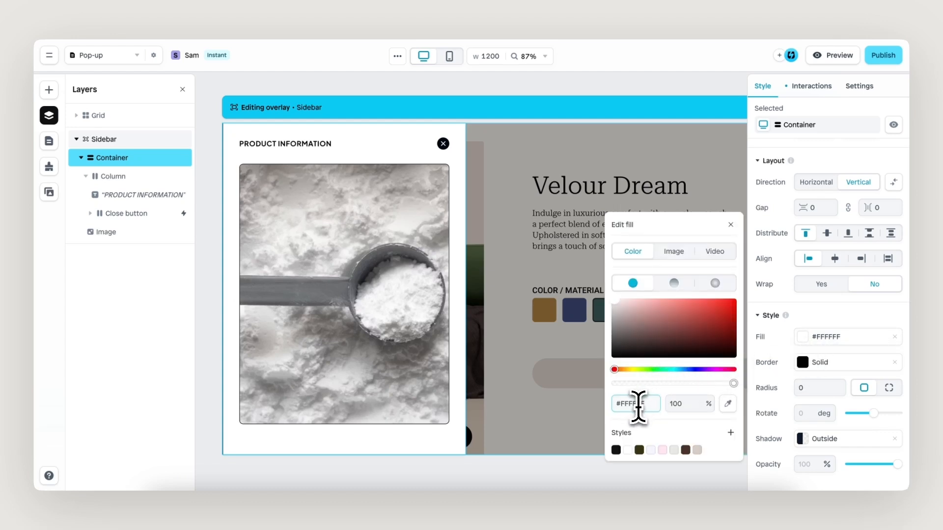
type("1111")
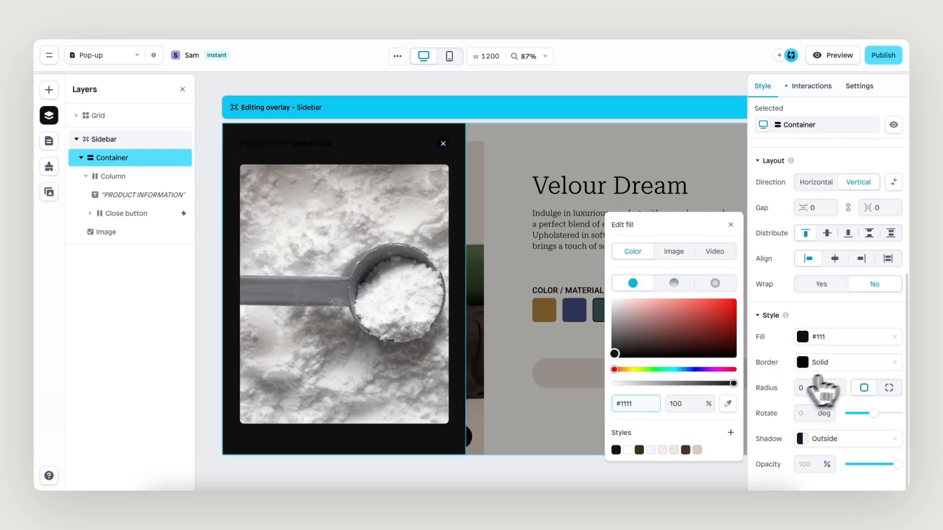
left_click(894, 363)
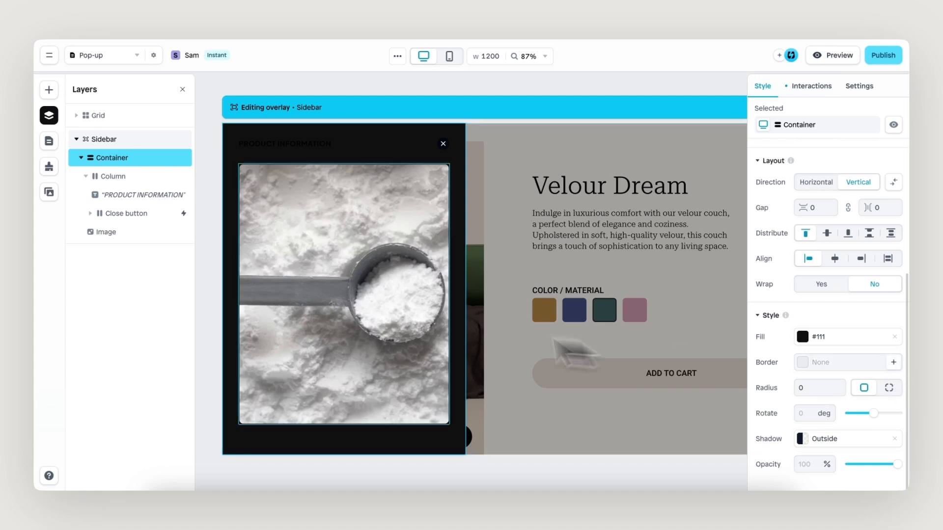
- Change the text color of the sidebar's "PRODUCT INFORMATION" heading to light grey #E5E5E5
left_click(305, 143)
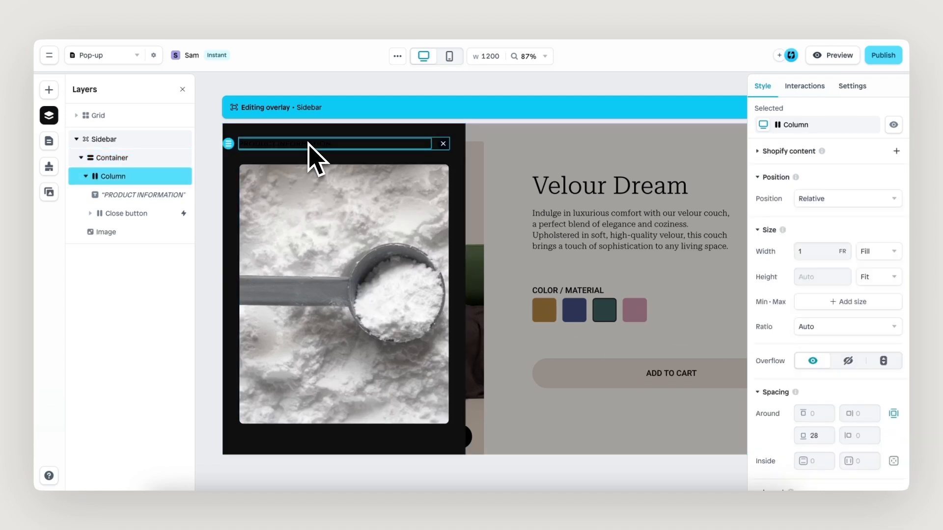
left_click(303, 144)
scroll(788, 351, "down", 5)
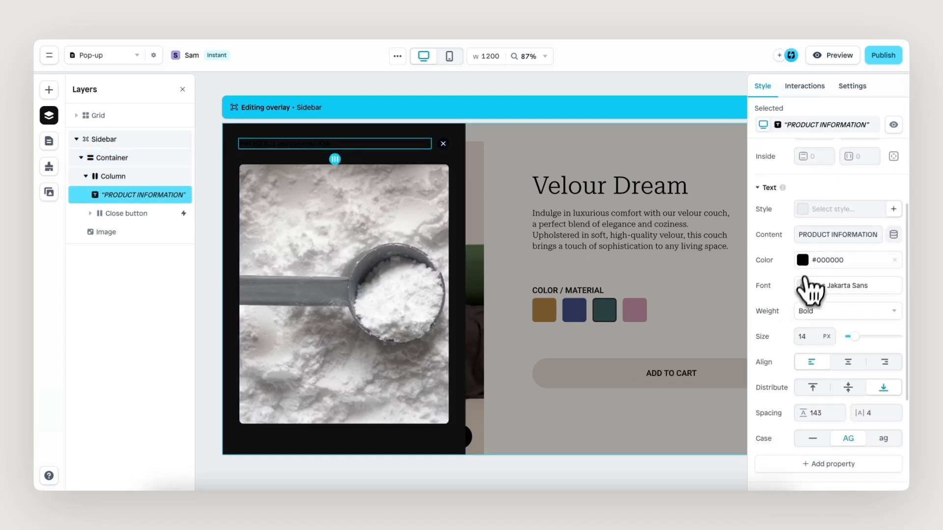
left_click(802, 261)
left_click_drag(687, 248, 615, 208)
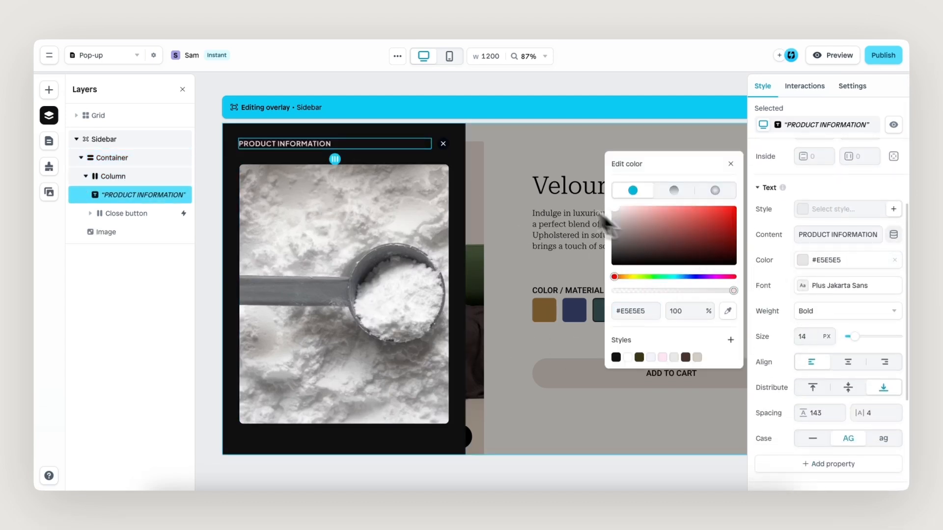
left_click(730, 163)
- Connect the sidebar's container to Shopify content with the Velour Dream product as its source
left_click(320, 257)
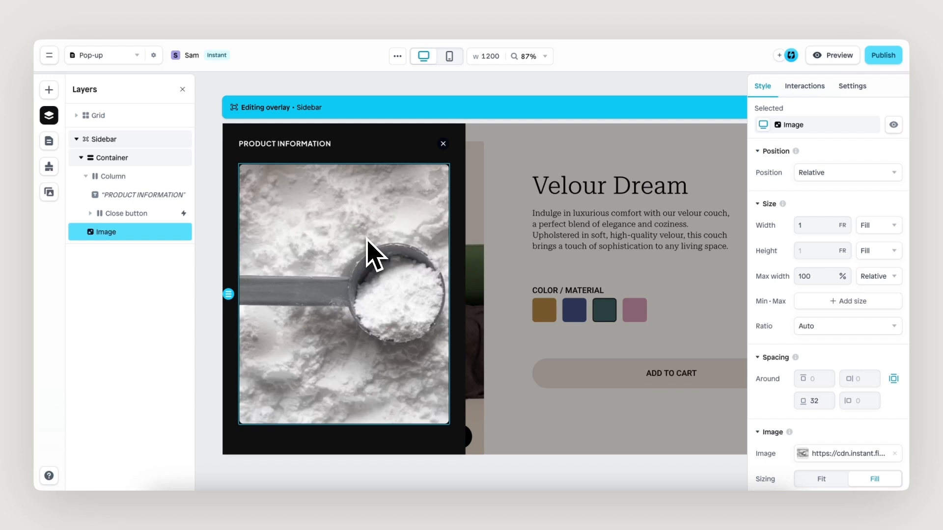
left_click(158, 159)
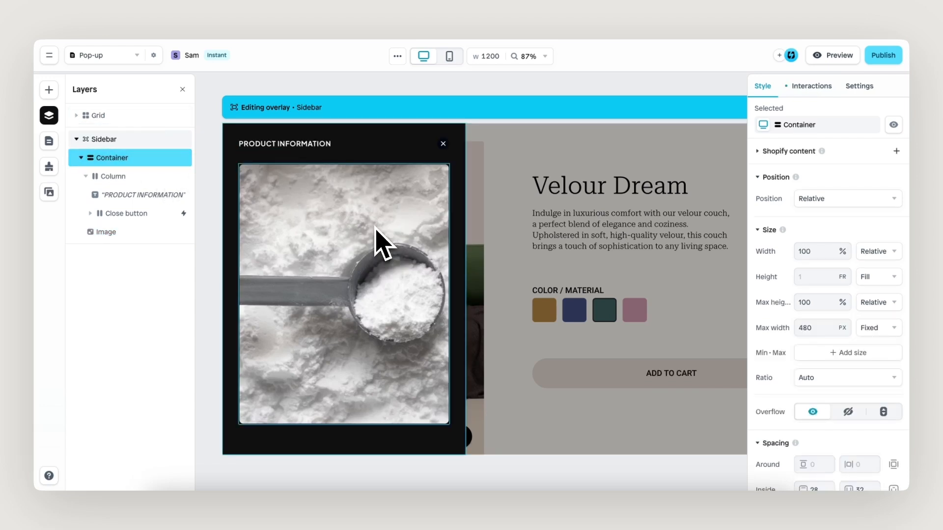
left_click(808, 153)
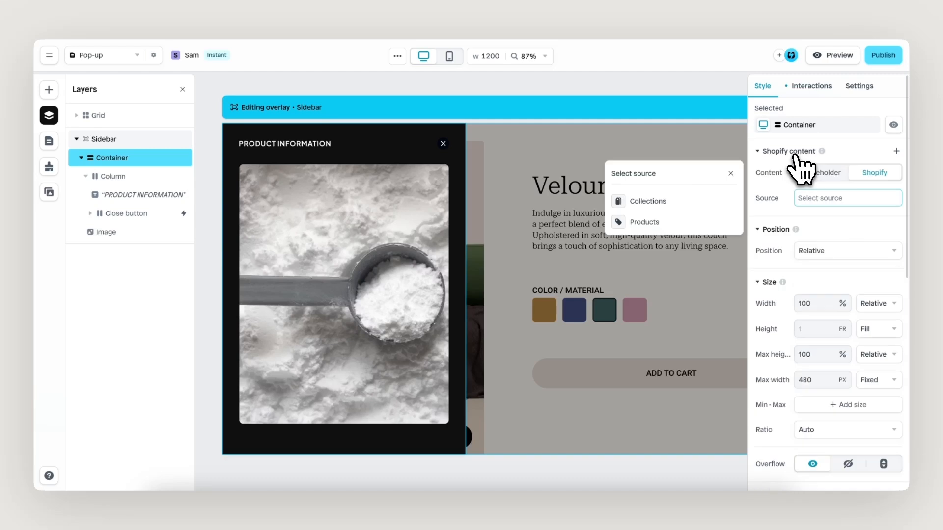
left_click(683, 224)
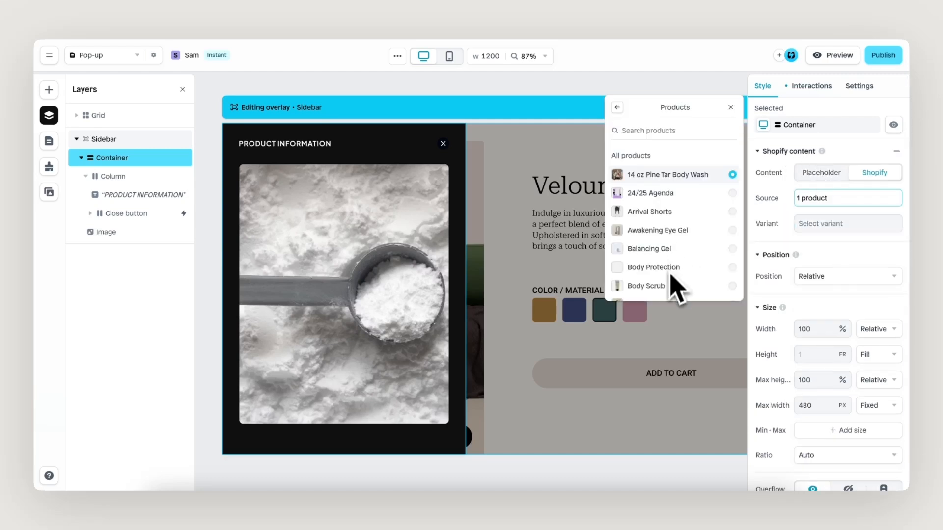
scroll(676, 285, "down", 3)
scroll(674, 292, "down", 5)
scroll(668, 280, "down", 1)
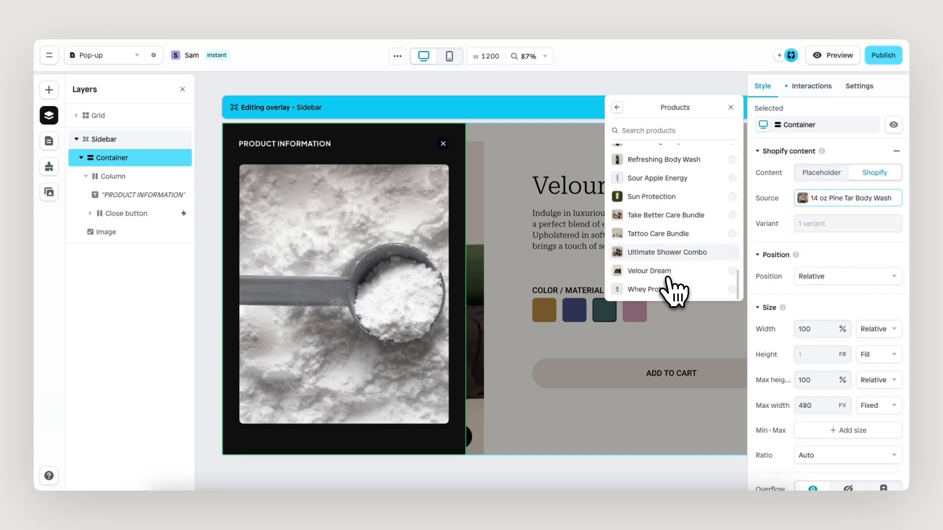
left_click(666, 273)
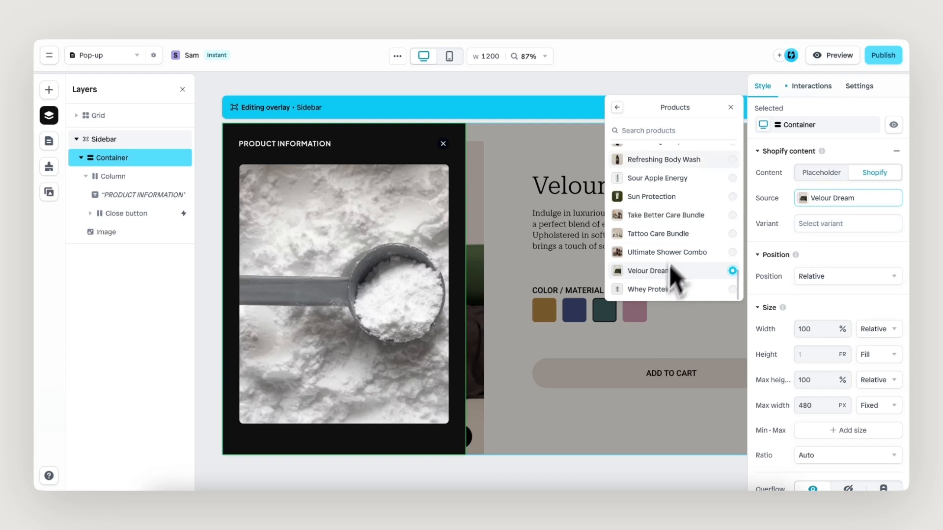
left_click(731, 107)
- Switch the sidebar image to Shopify content and use the "Product details" metafield media
left_click(363, 265)
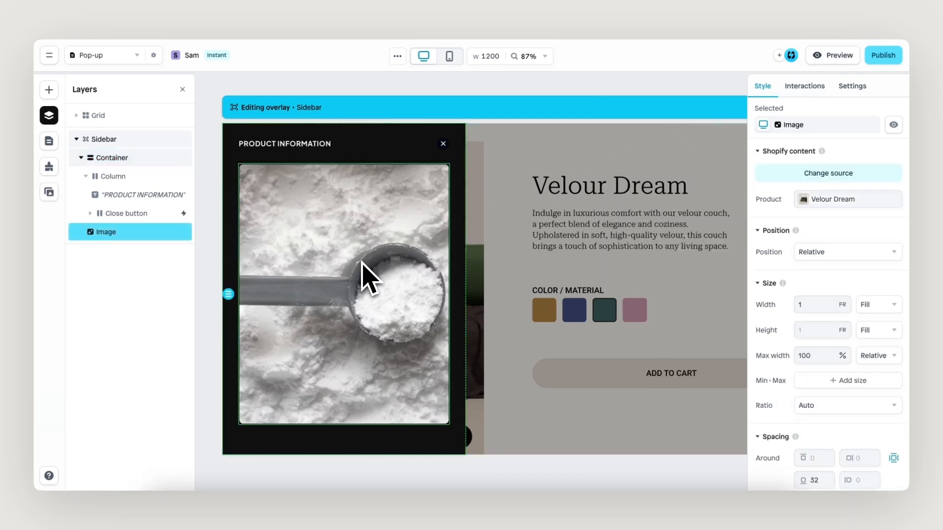
scroll(772, 319, "down", 5)
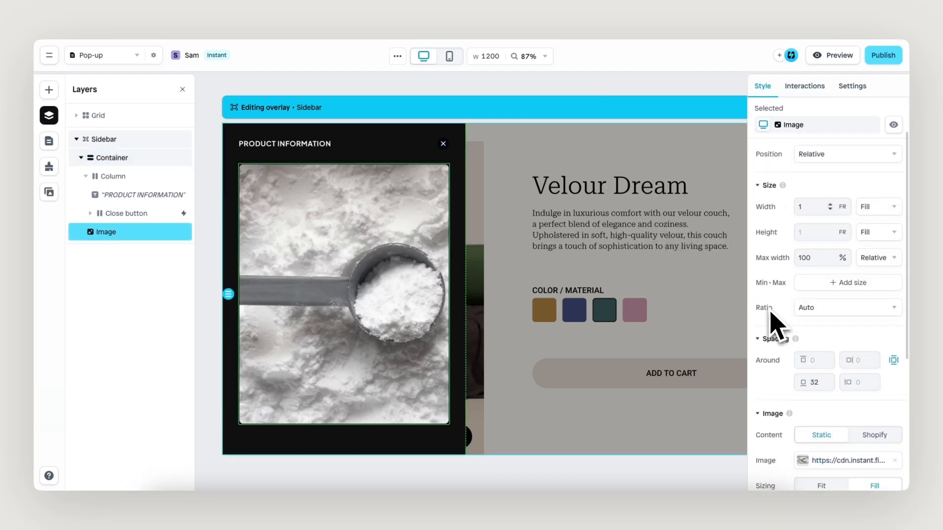
scroll(776, 327, "down", 1)
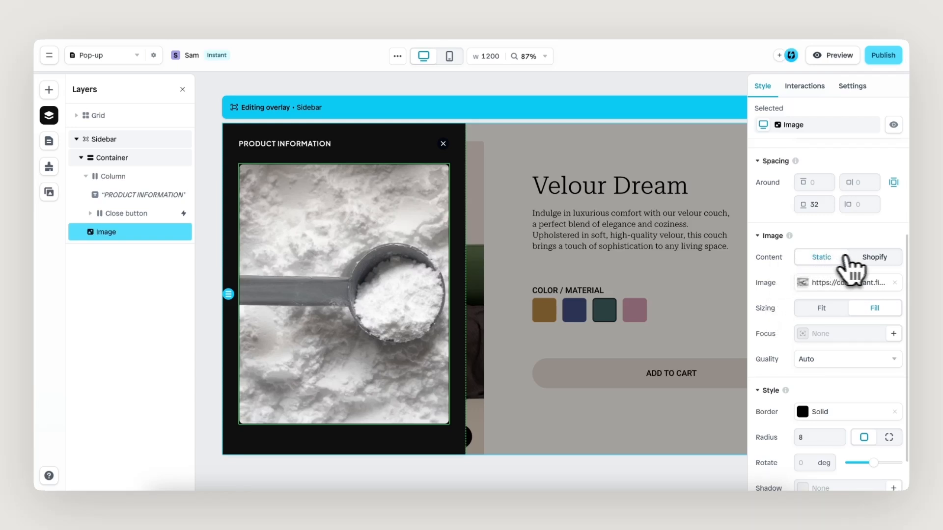
left_click(875, 257)
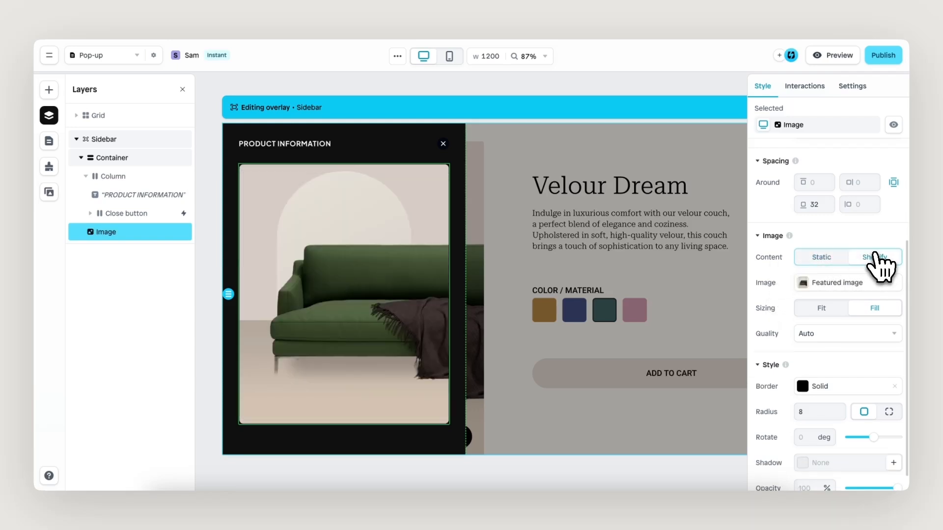
left_click(843, 284)
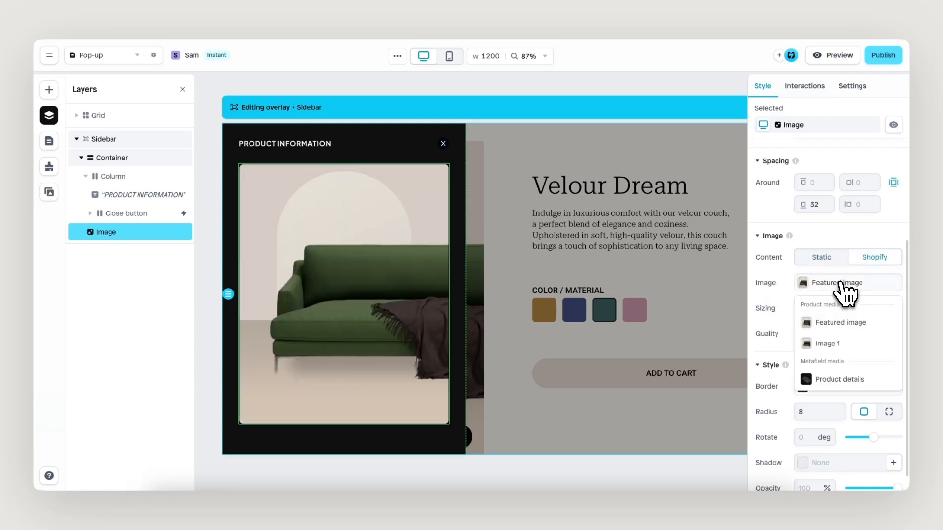
left_click(850, 380)
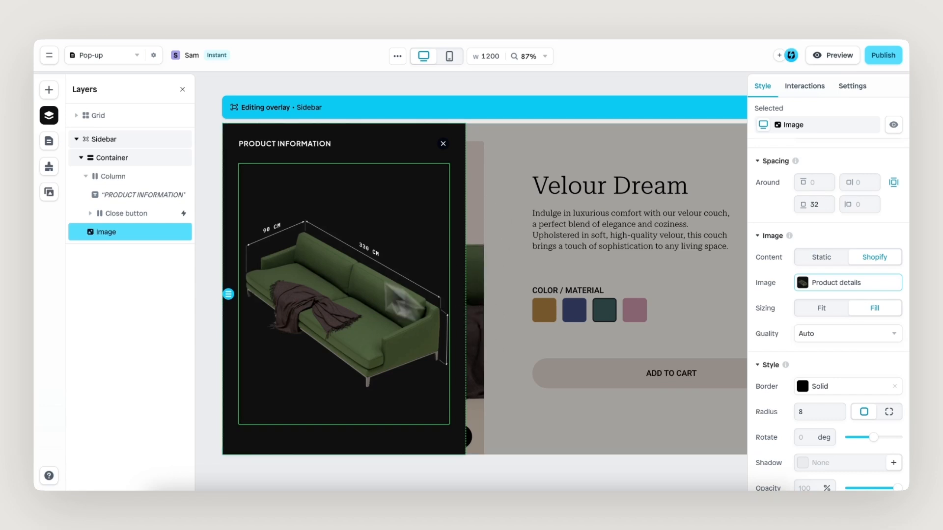
- Set the sidebar container's max width to 520 px
left_click(152, 158)
mouse_move(775, 294)
scroll(783, 314, "down", 2)
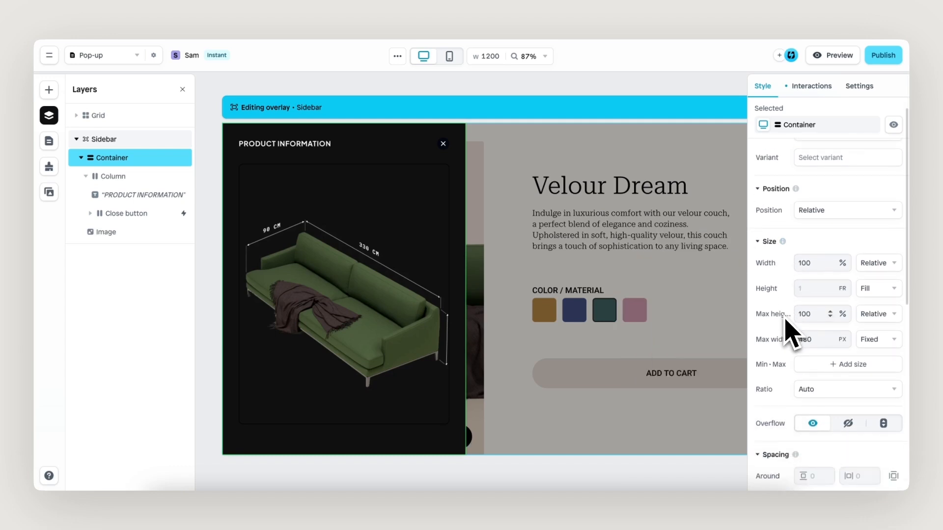
scroll(785, 317, "up", 2)
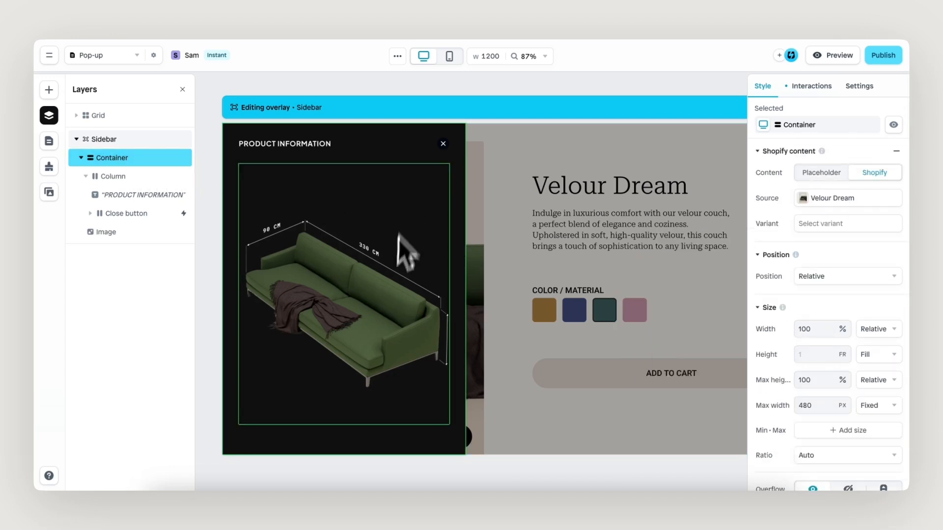
scroll(795, 361, "down", 2)
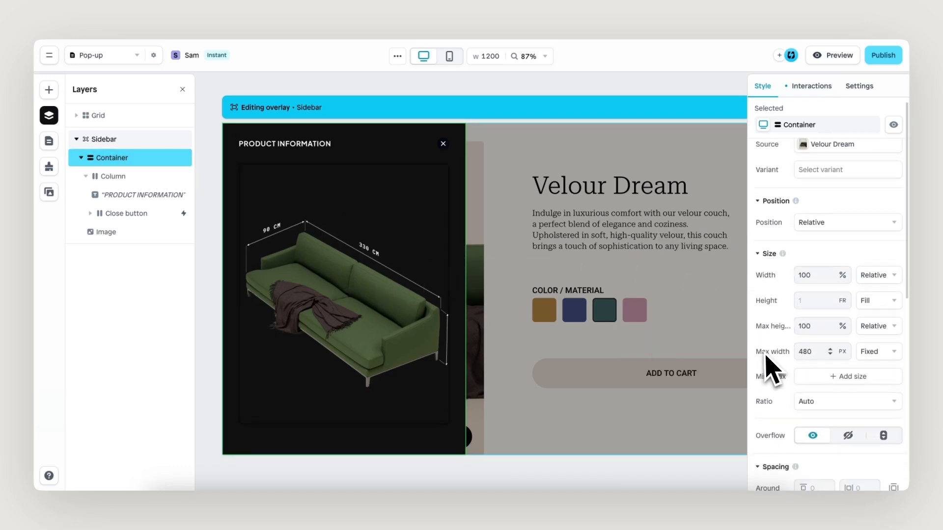
scroll(771, 362, "down", 1)
scroll(779, 366, "down", 1)
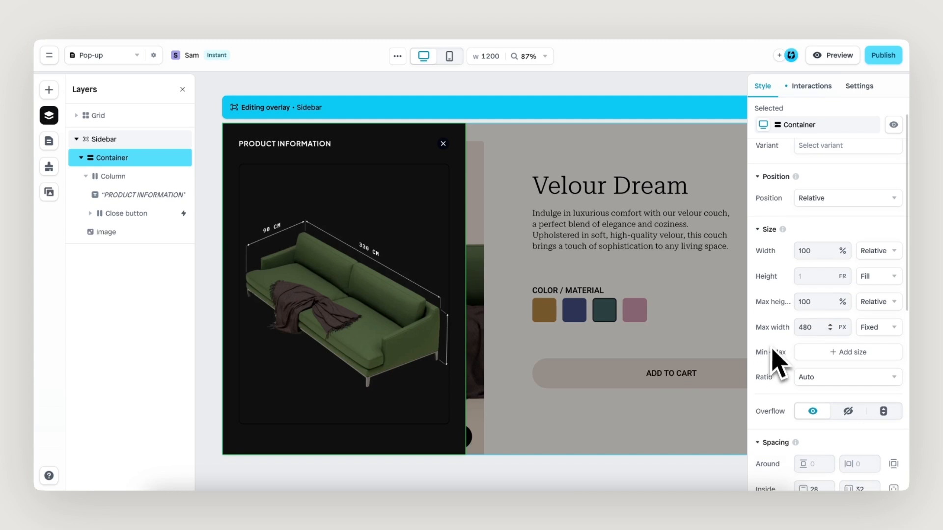
double_click(805, 328)
type("520")
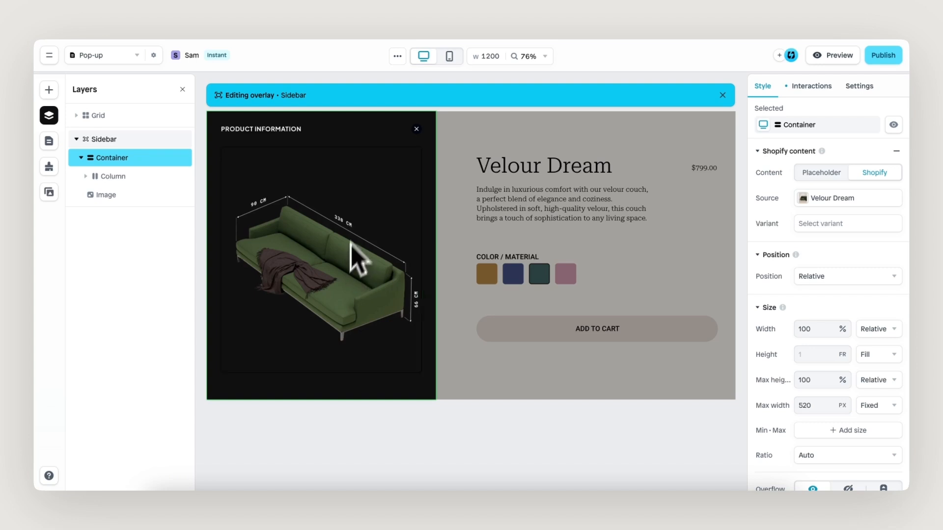
- Set the sidebar image's sizing to Fit in both the mobile and desktop views
left_click(449, 57)
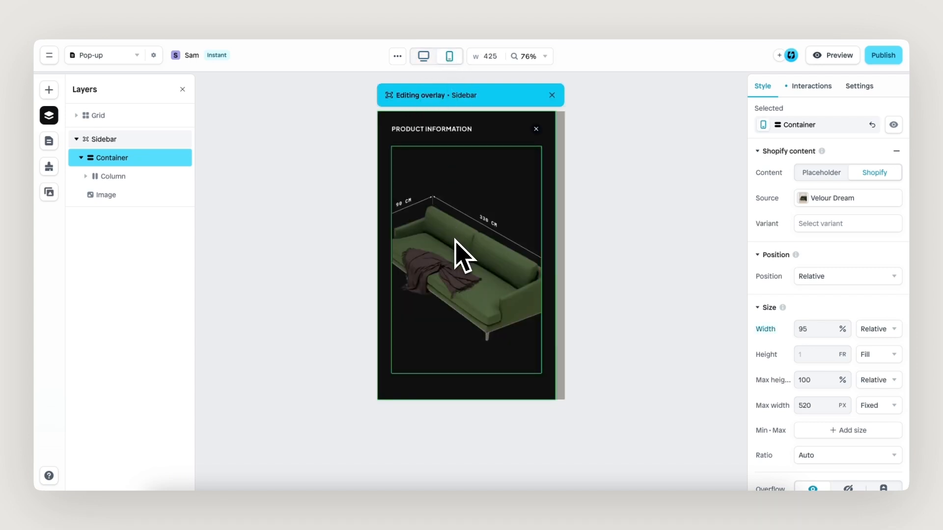
left_click(458, 253)
scroll(842, 368, "down", 5)
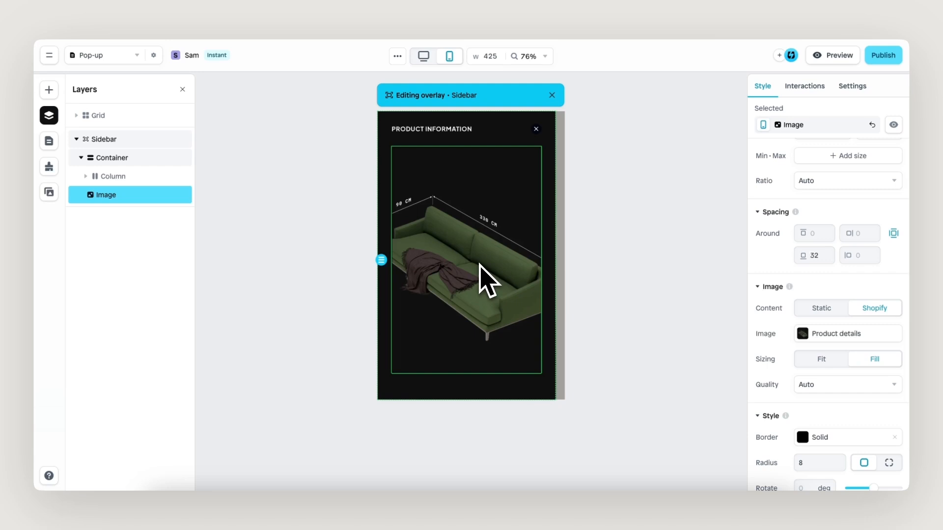
left_click(832, 363)
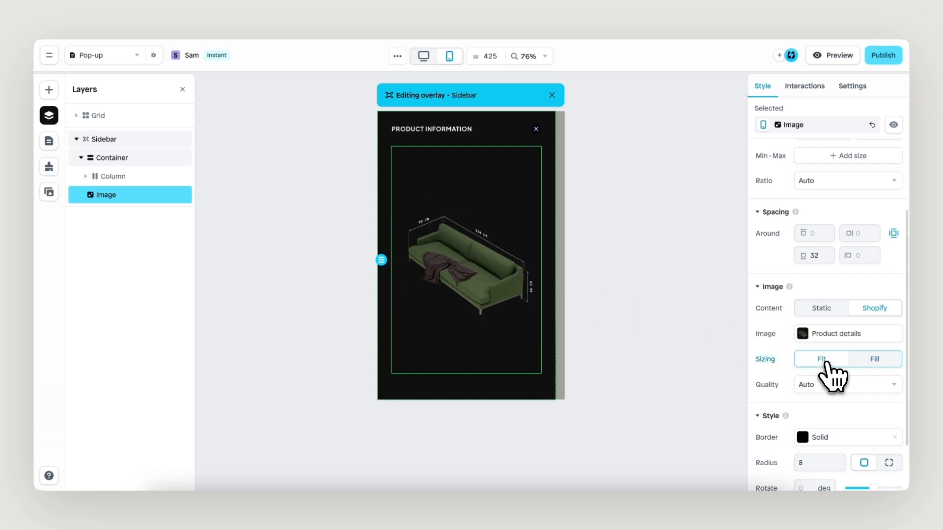
left_click(424, 57)
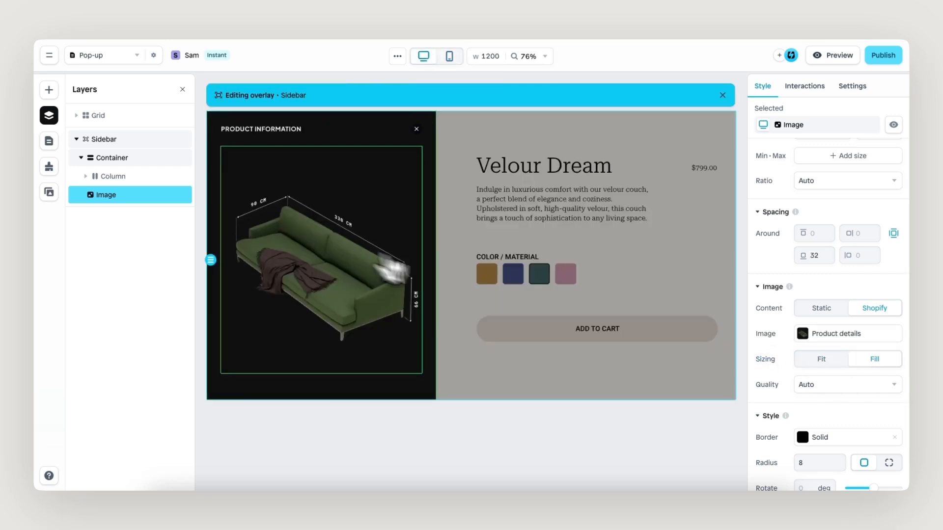
left_click(833, 357)
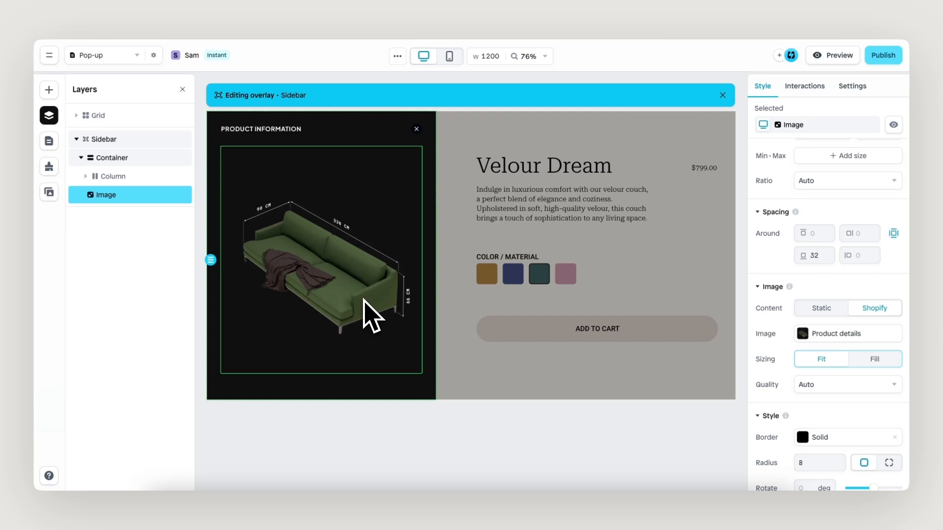
- Leave overlay editing and give the page's round plus button a Trigger overlay action that targets the Sidebar overlay
left_click(724, 96)
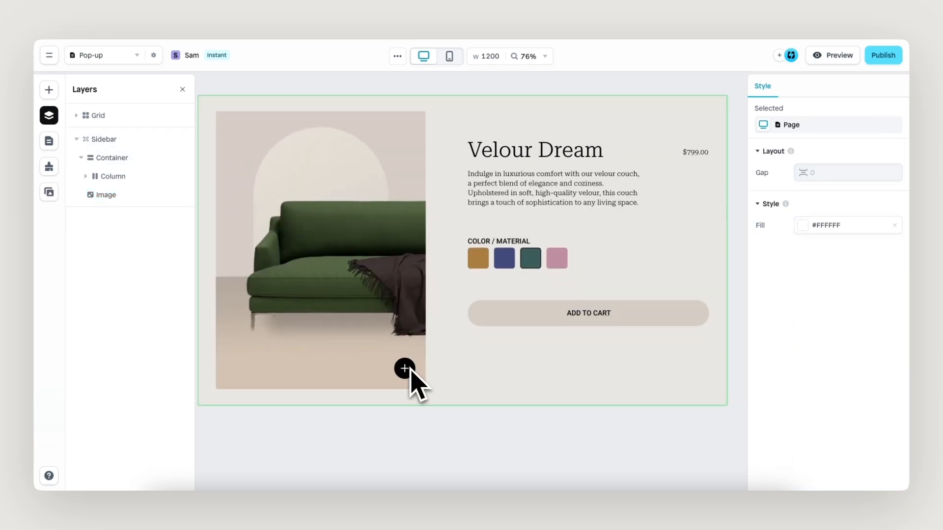
left_click(412, 370)
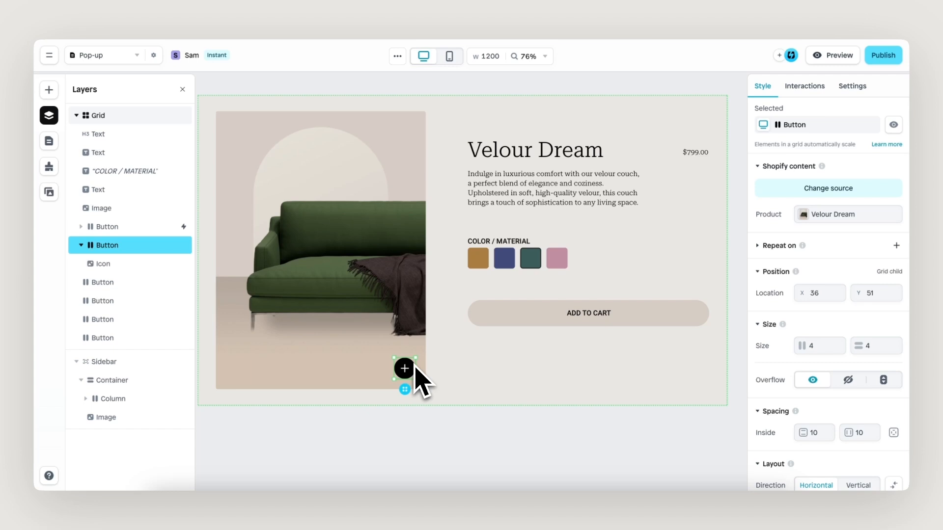
left_click(805, 87)
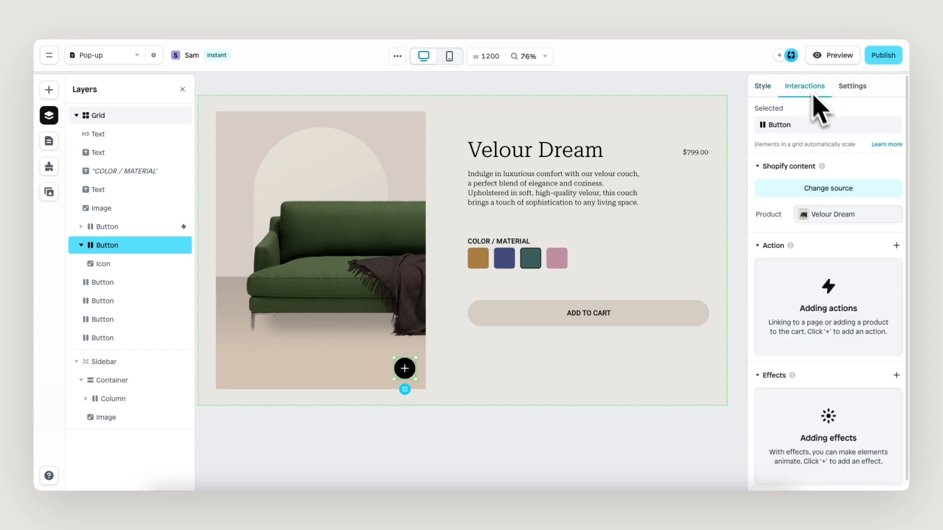
left_click(896, 246)
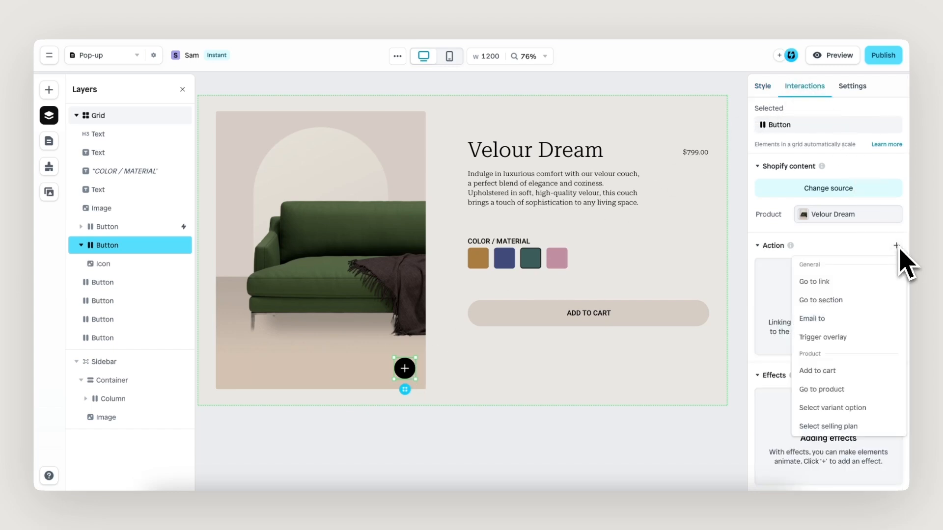
left_click(846, 337)
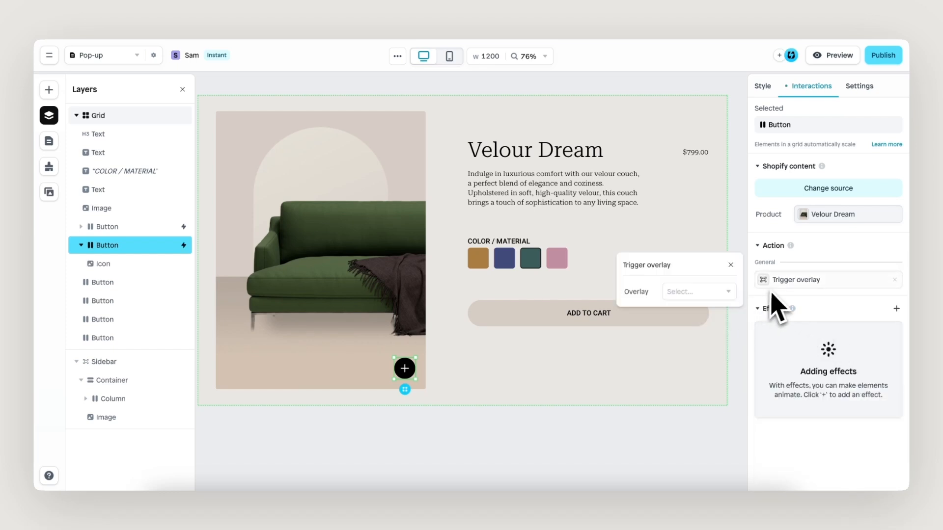
left_click(721, 294)
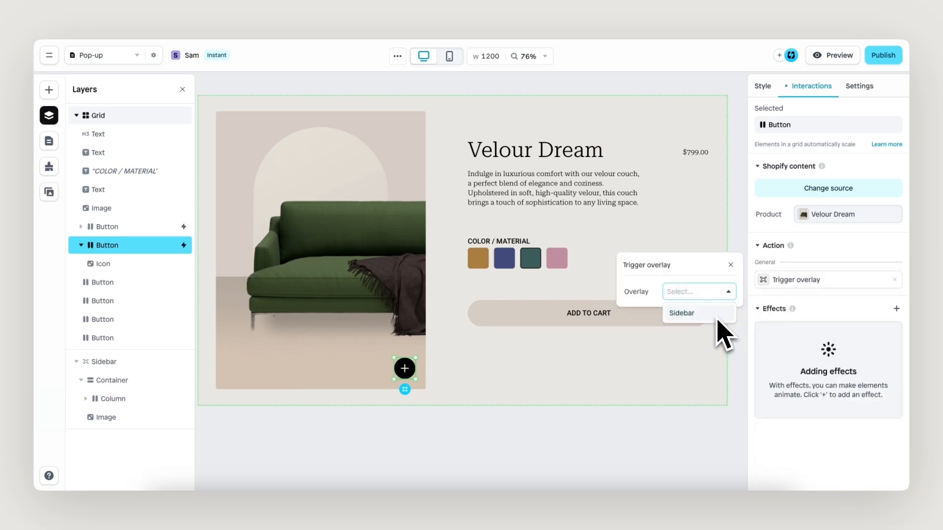
left_click(716, 319)
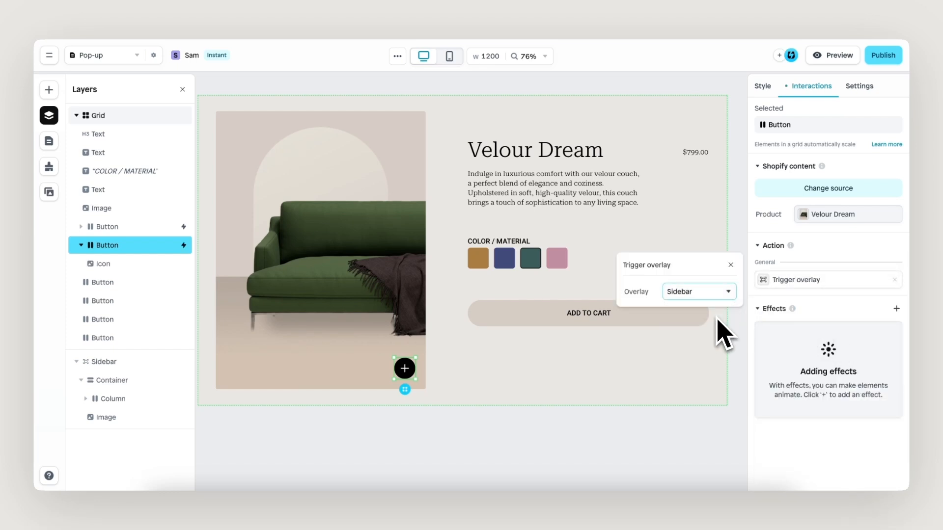
left_click(731, 265)
- Preview the page, test opening the sidebar with the plus button, and return to the editor
left_click(834, 55)
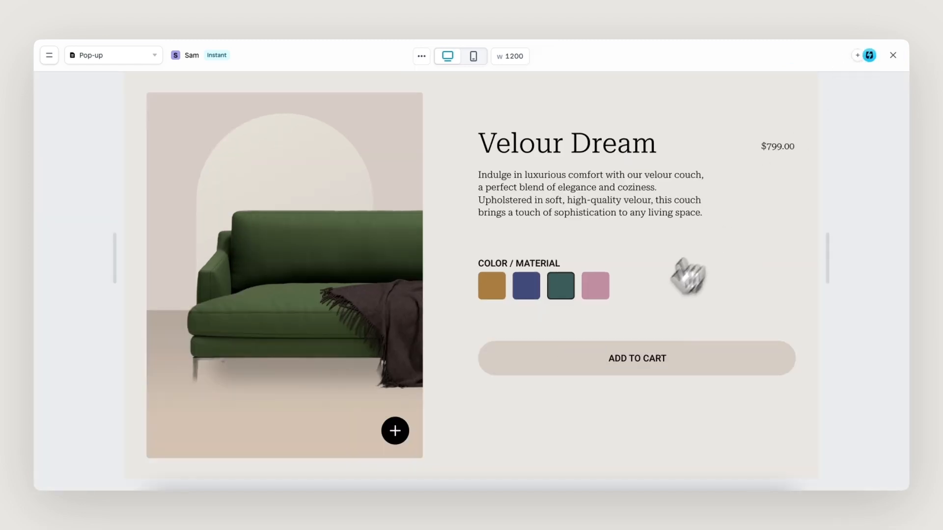
left_click(395, 431)
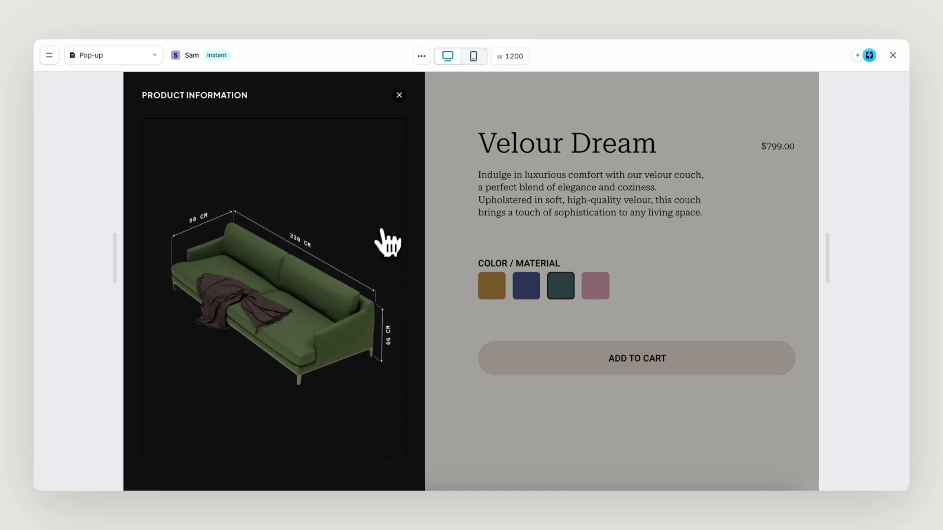
left_click(892, 55)
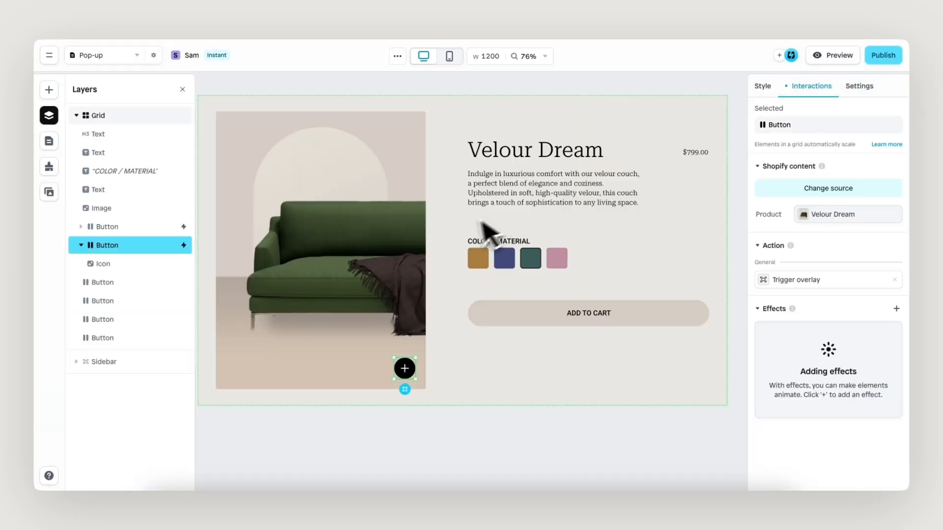
- Set the direction of the Slide animation in the sidebar container's Open overlay effect to Right
left_click(131, 362)
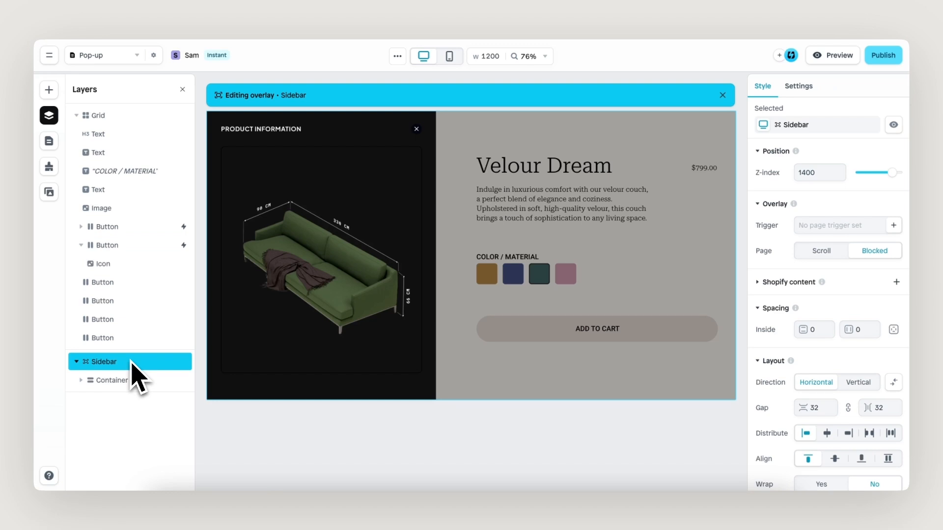
left_click(130, 381)
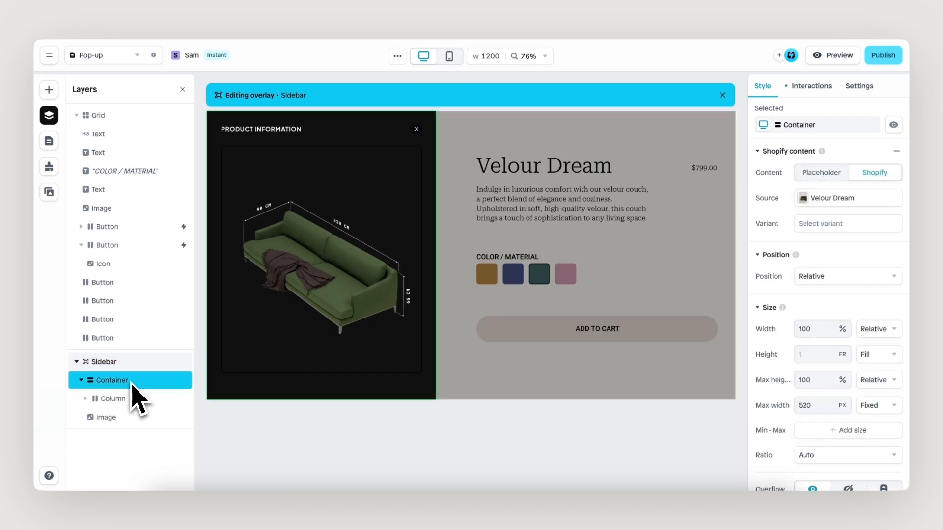
left_click(826, 90)
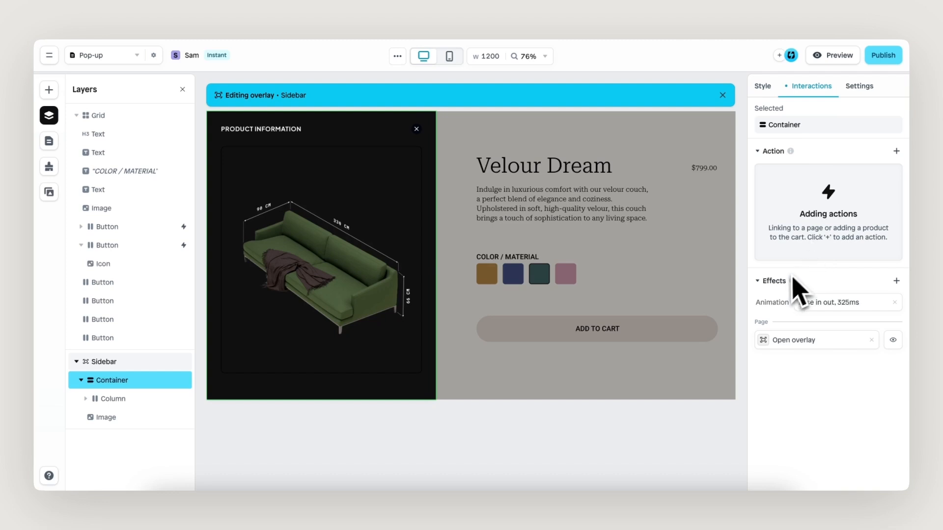
left_click(785, 340)
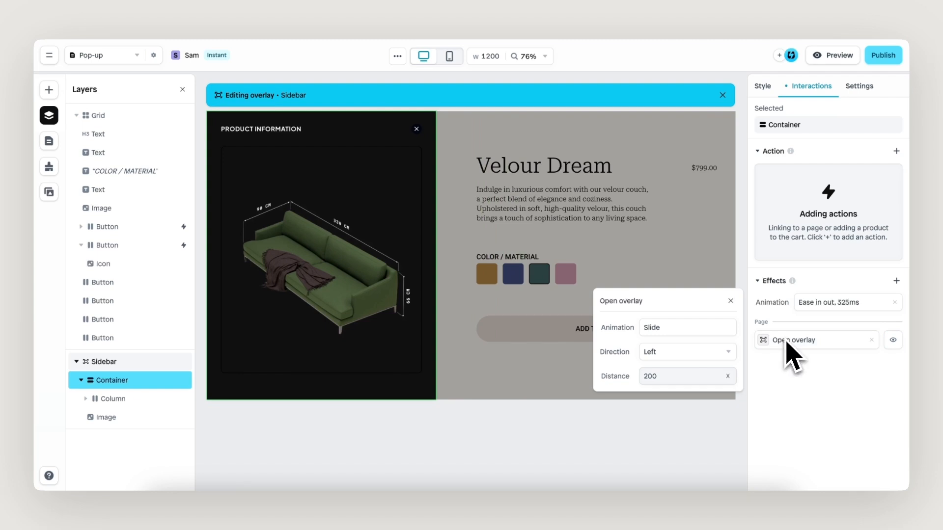
left_click(703, 328)
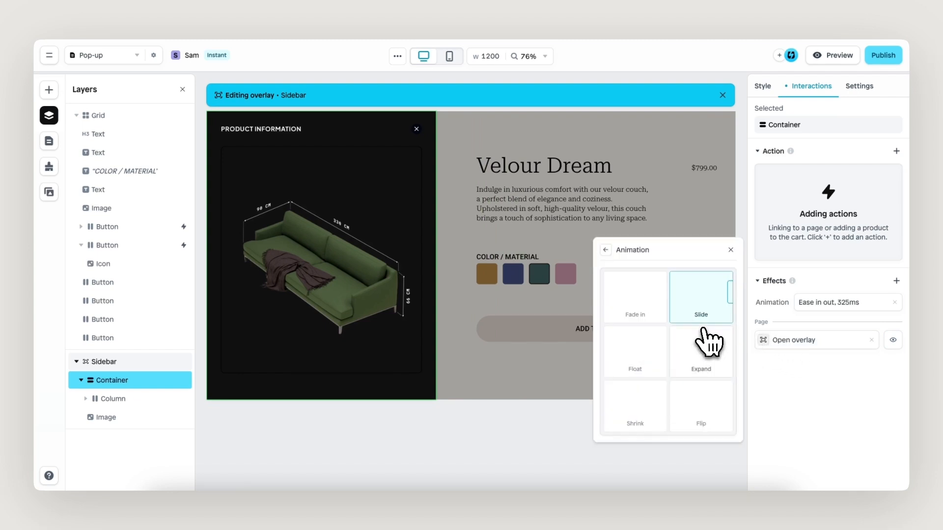
left_click(606, 251)
left_click(682, 352)
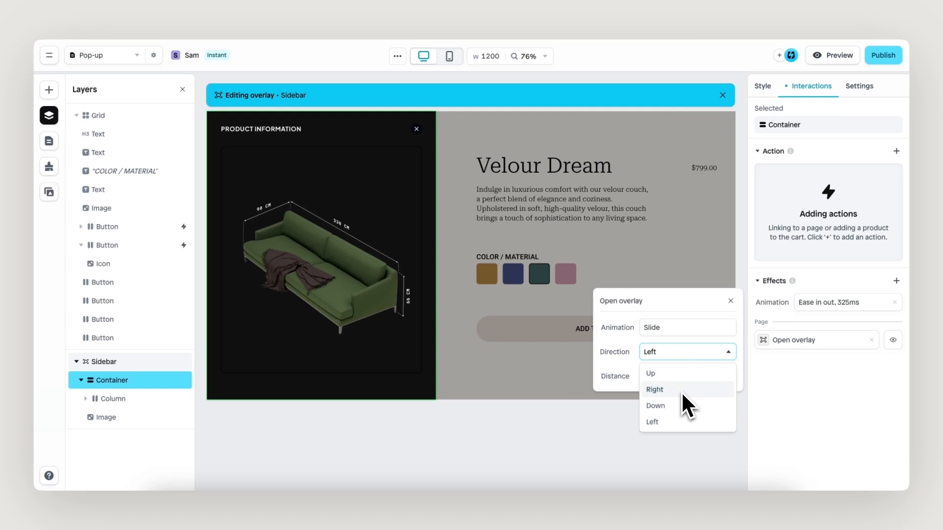
left_click(682, 391)
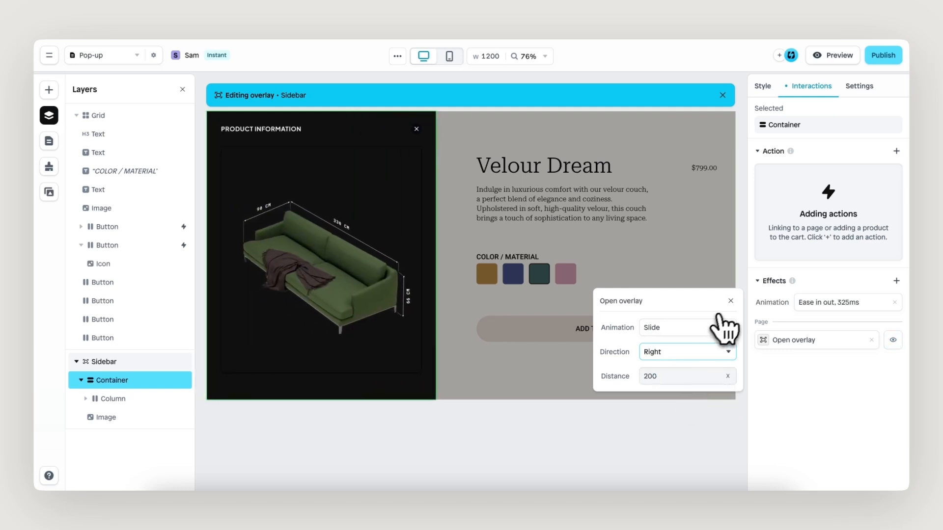
left_click(731, 300)
- Preview the page again, open the sidebar from the plus button, check it in desktop and mobile views, and exit the preview
left_click(831, 62)
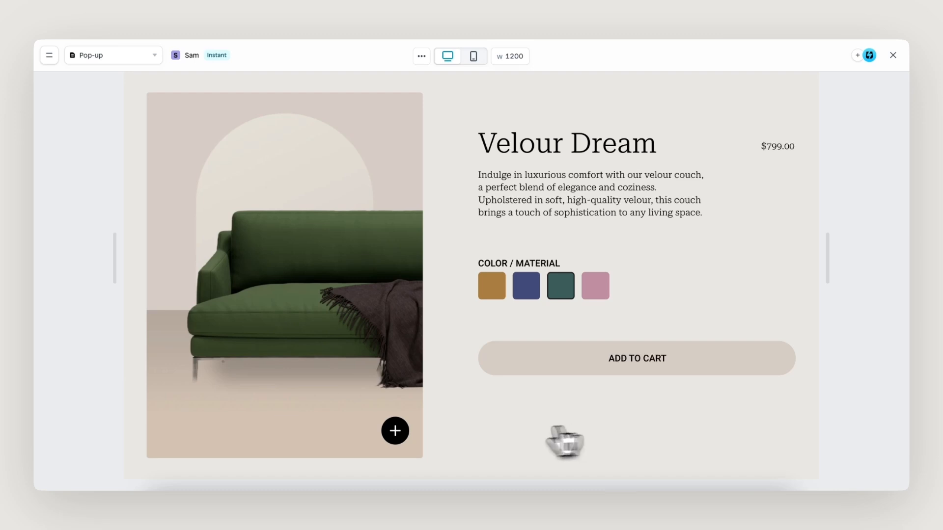
left_click(397, 434)
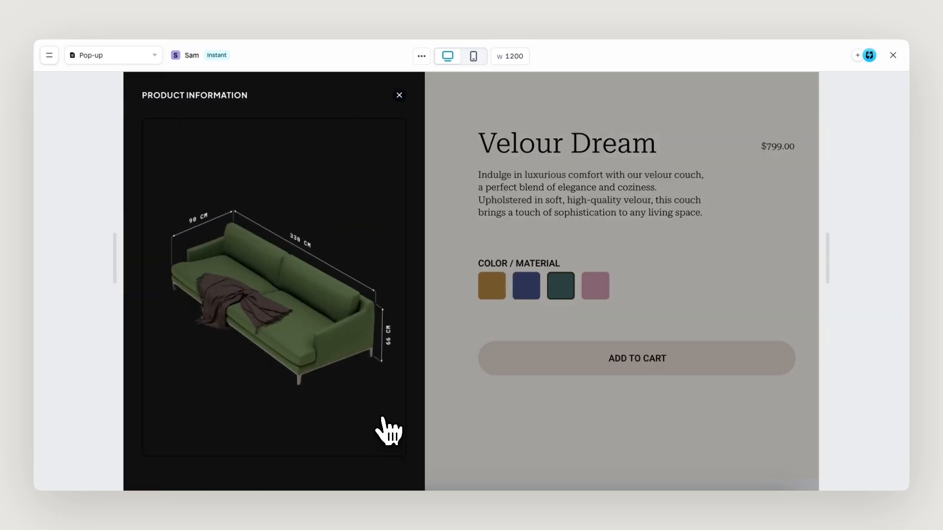
left_click(474, 57)
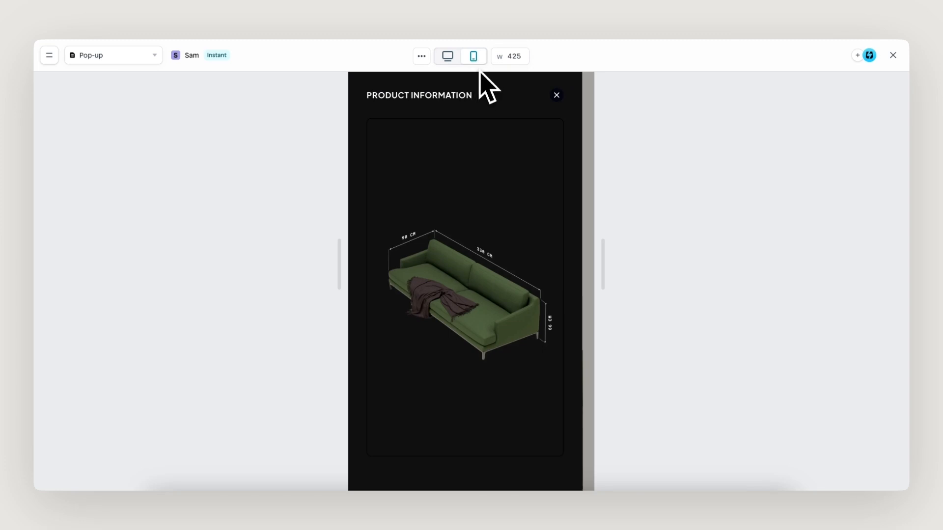
left_click(448, 56)
left_click(893, 55)
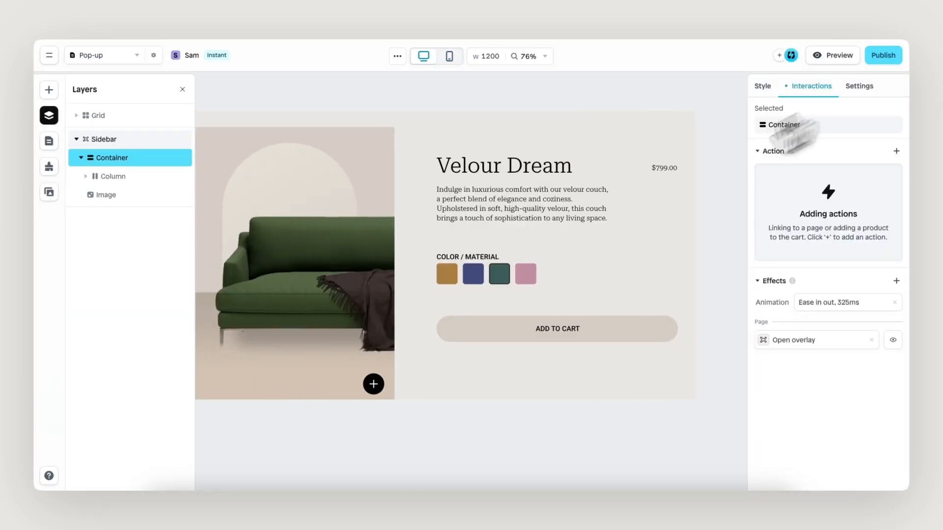